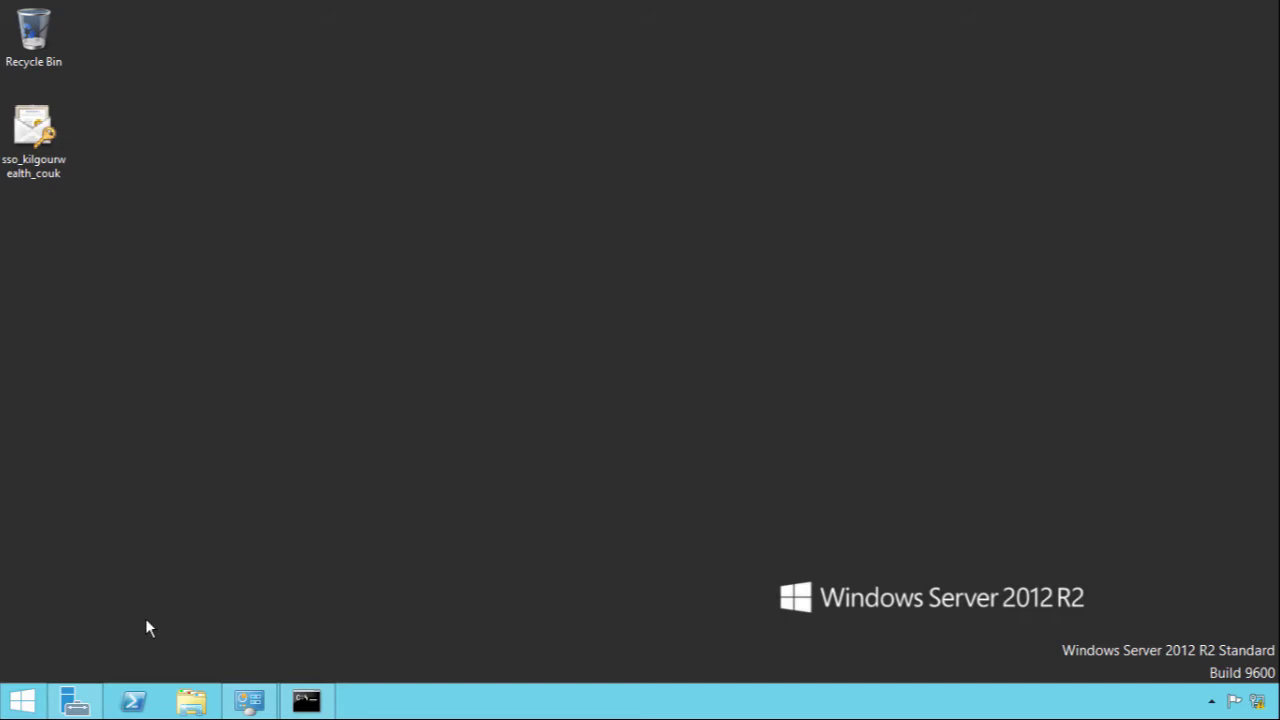
Step: Review the local server's properties in Server Manager, then minimize the window
{"action": "left_click", "coordinate": [75, 701]}
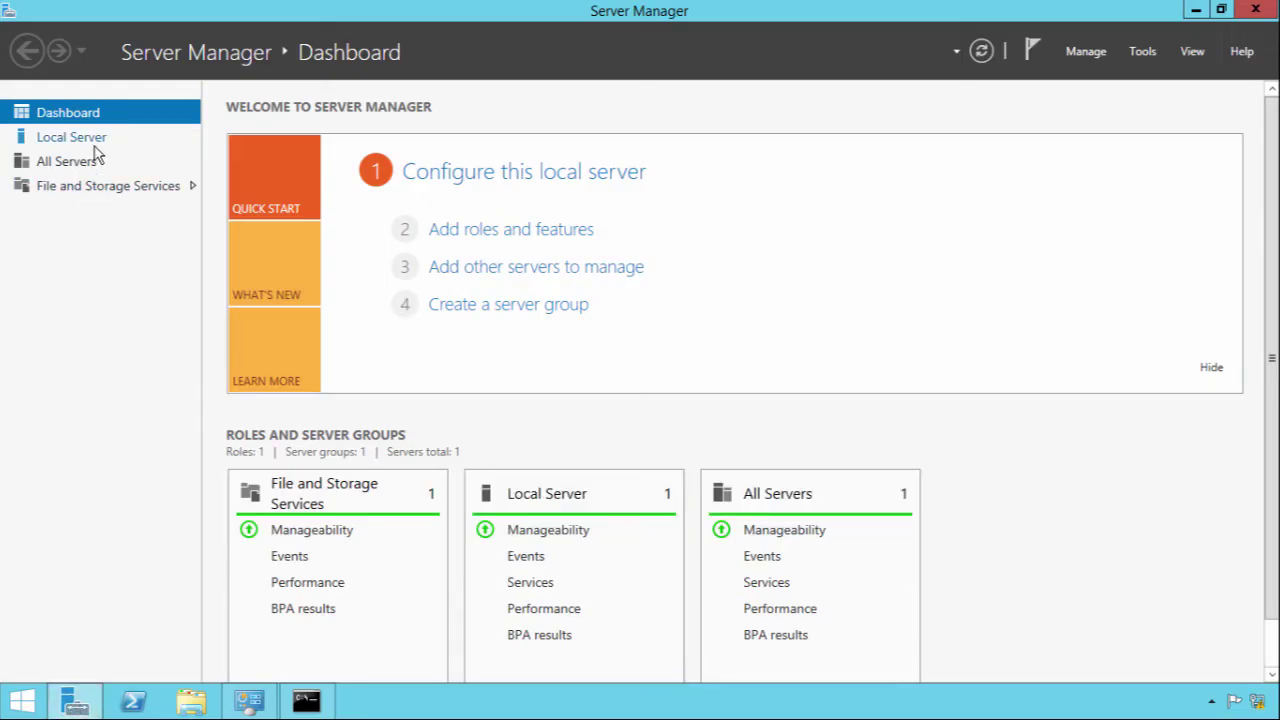
{"action": "left_click", "coordinate": [95, 145]}
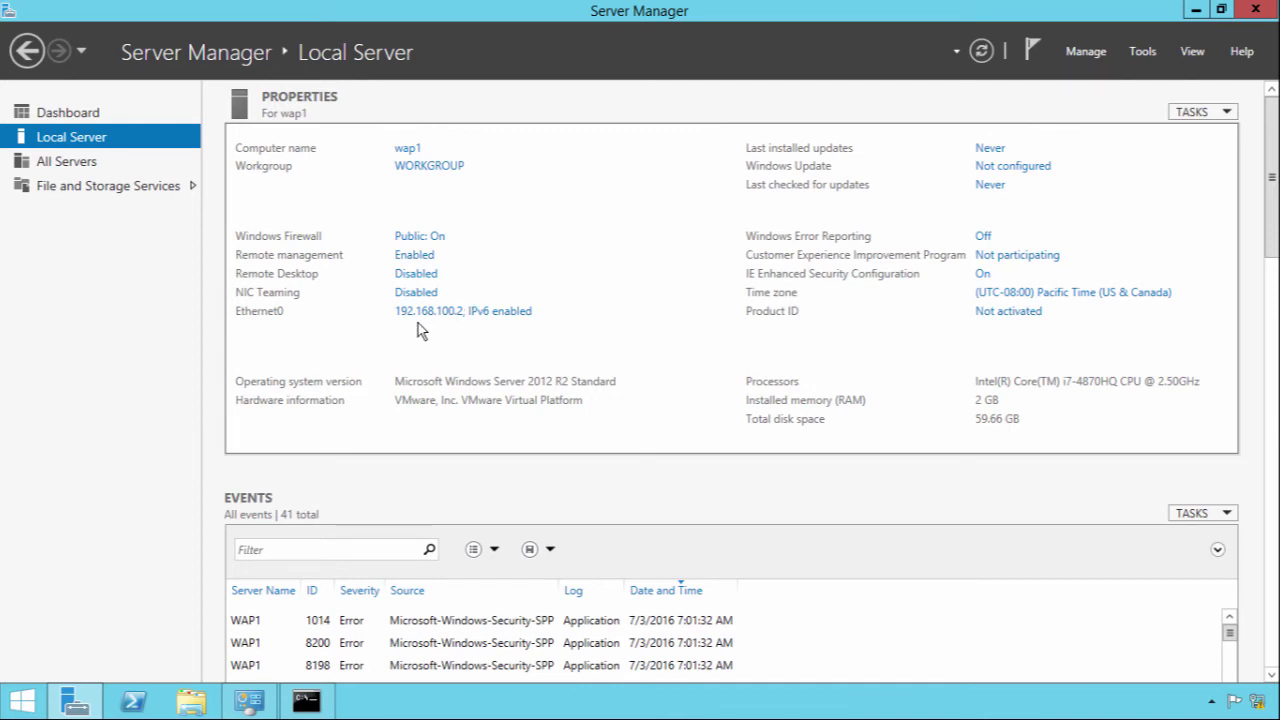
{"action": "left_click", "coordinate": [1197, 11]}
Step: Import the desktop .pfx certificate into the Local Machine store with its private key password
{"action": "double_click", "coordinate": [45, 148]}
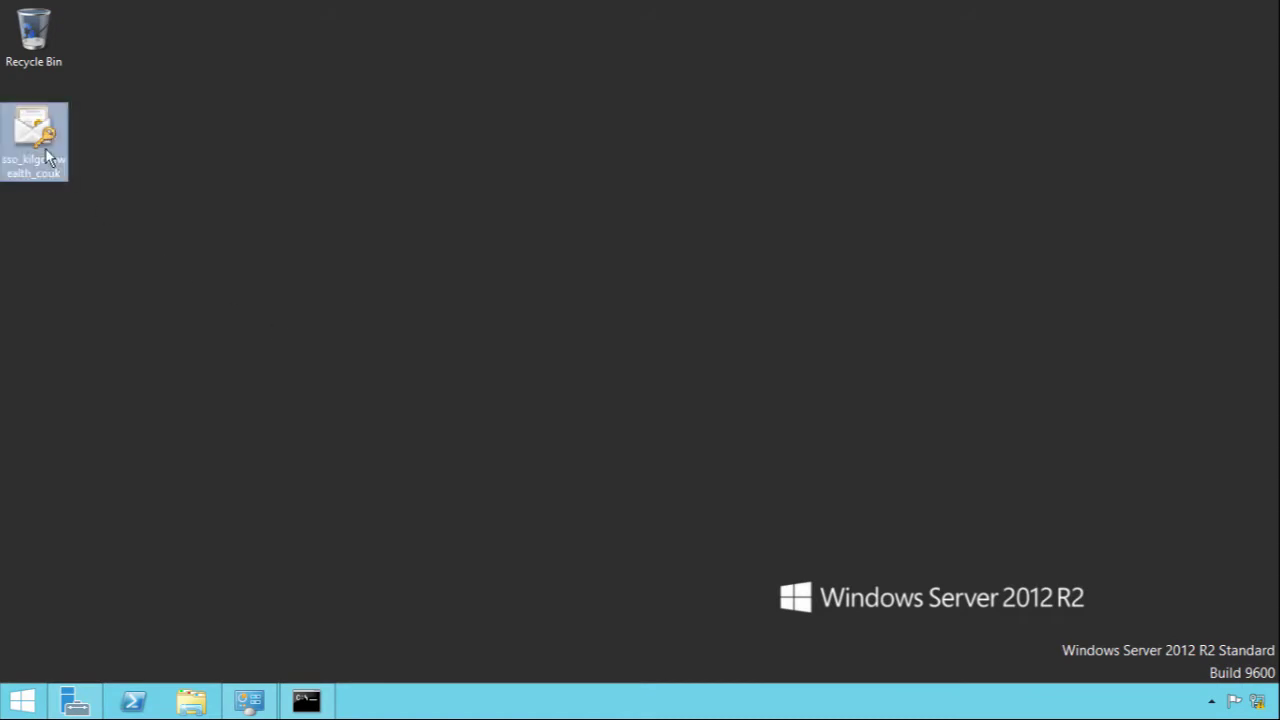
{"action": "left_click", "coordinate": [494, 406]}
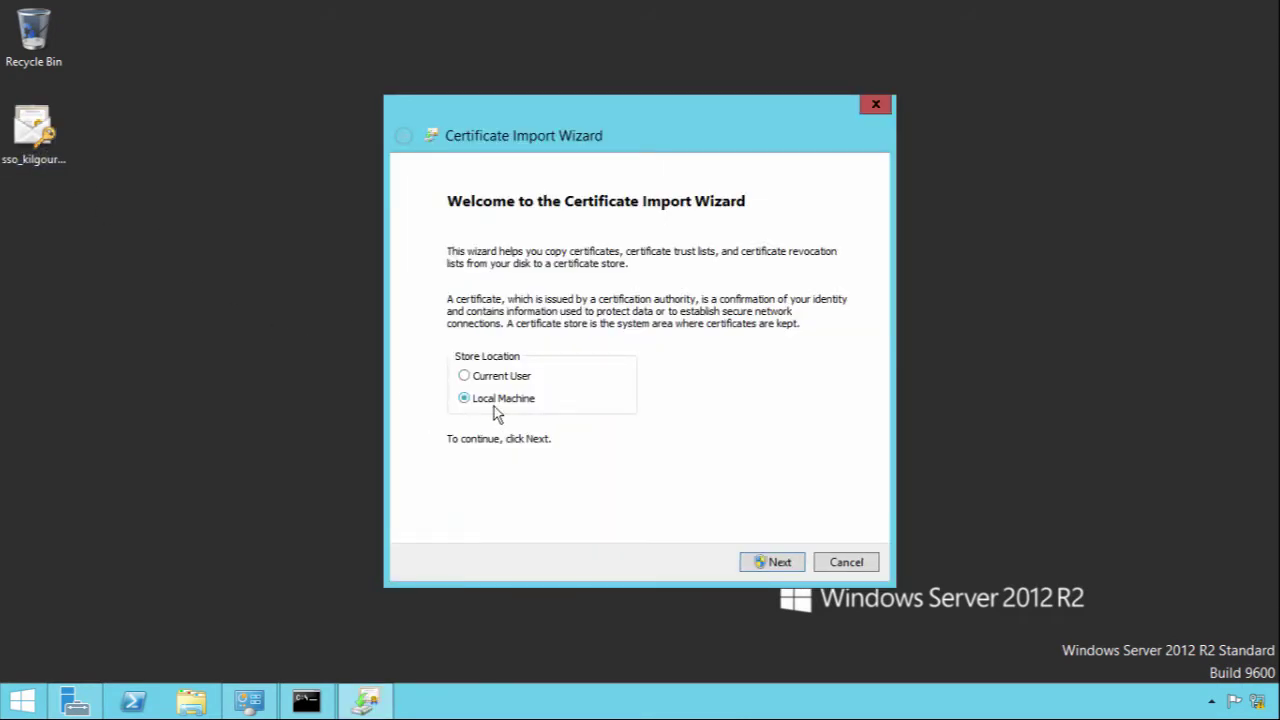
{"action": "left_click", "coordinate": [776, 564]}
{"action": "left_click", "coordinate": [776, 564]}
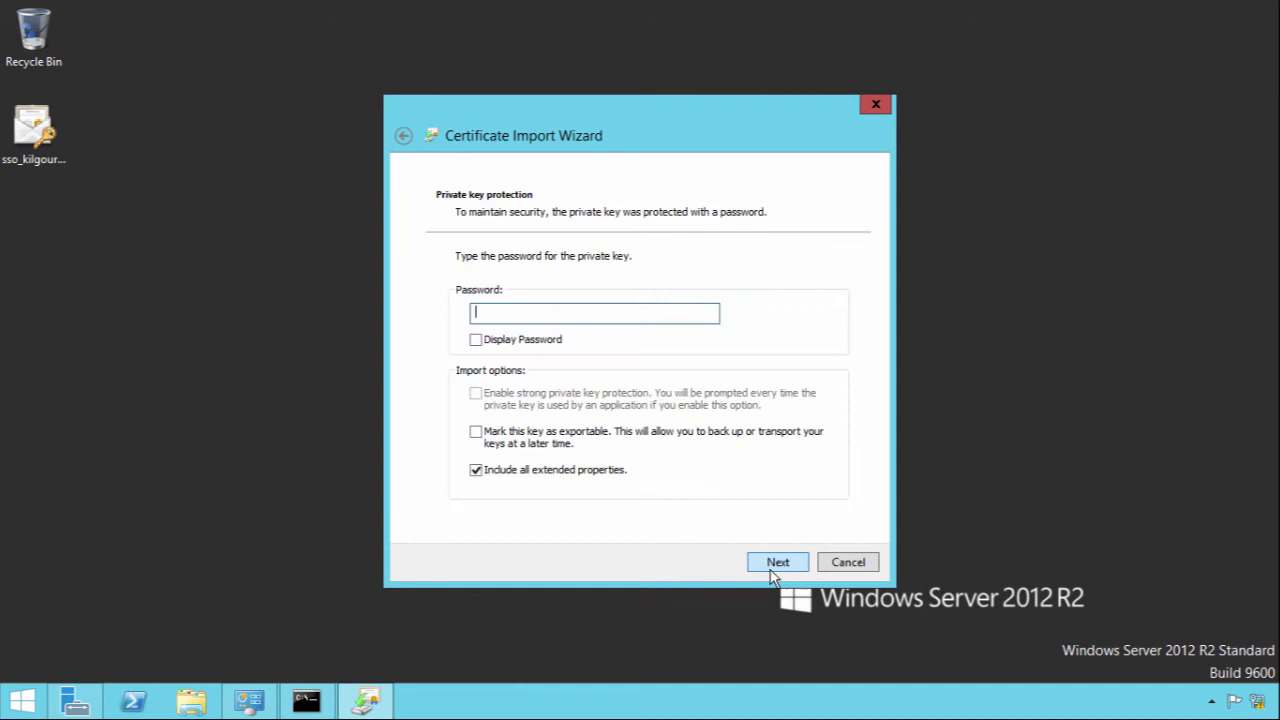
{"action": "left_click", "coordinate": [556, 312]}
{"action": "type", "text": "123"}
{"action": "left_click", "coordinate": [778, 565]}
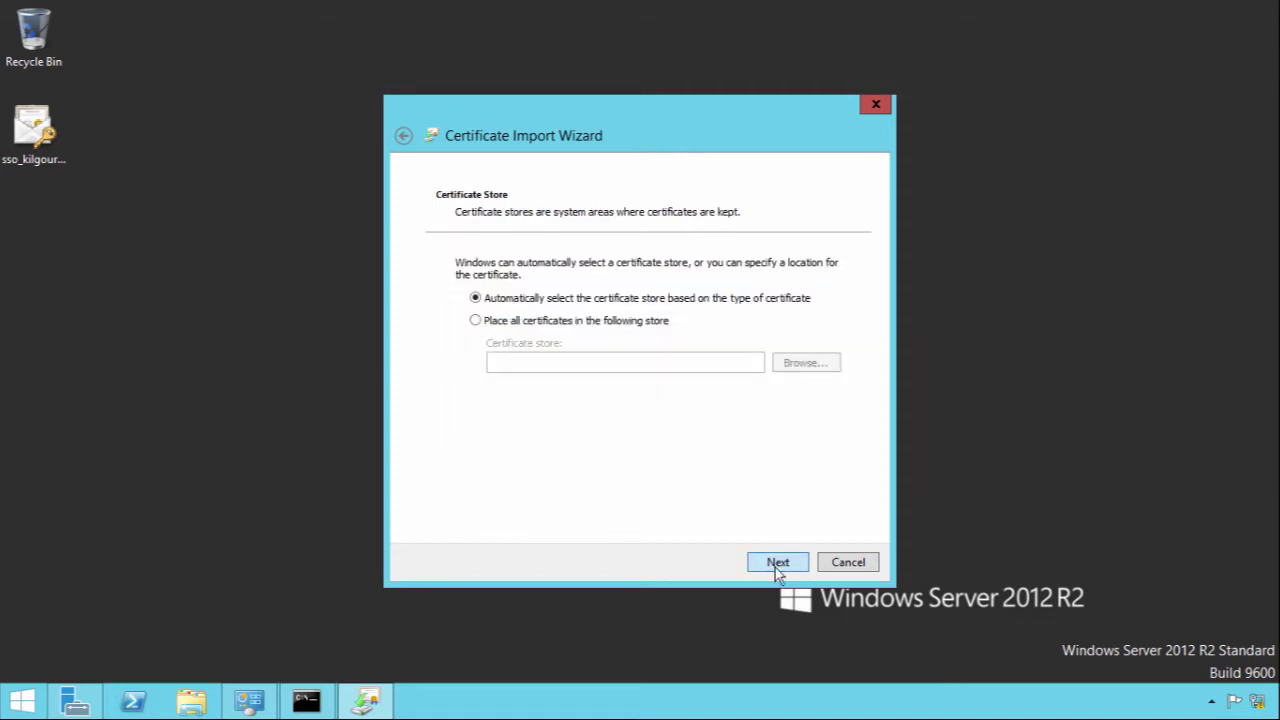
{"action": "left_click", "coordinate": [777, 567]}
{"action": "left_click", "coordinate": [775, 567]}
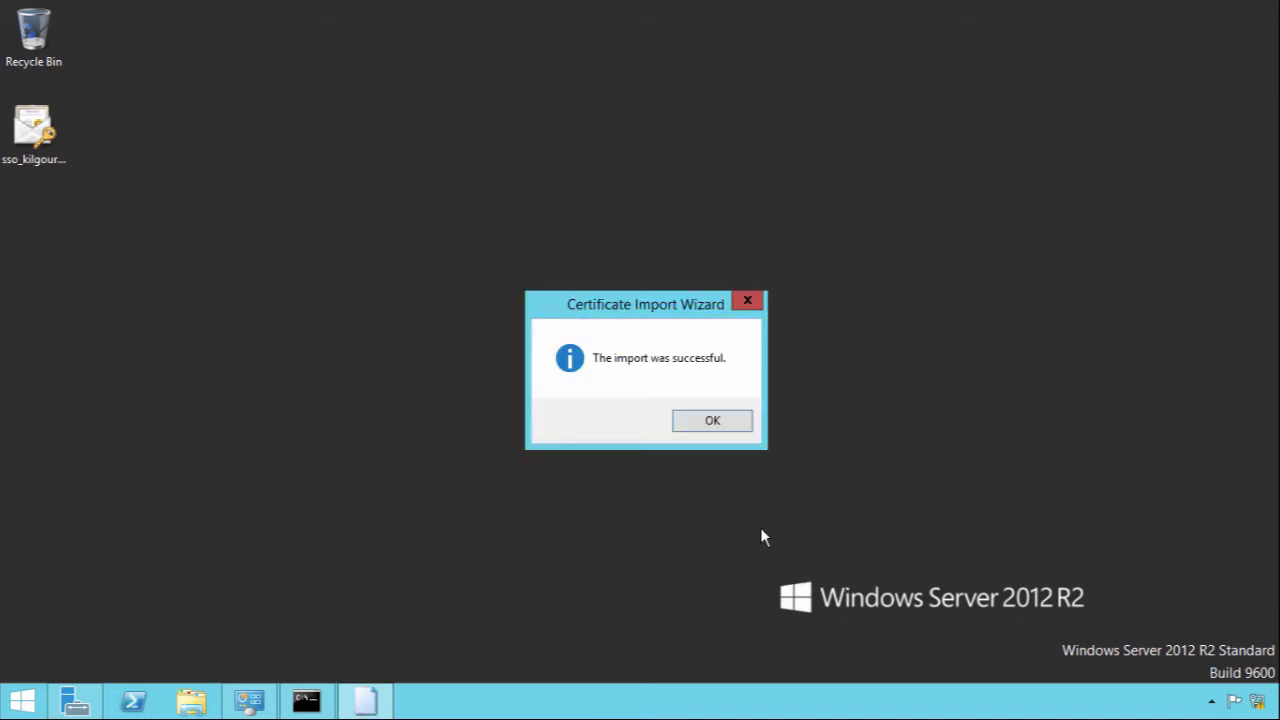
{"action": "left_click", "coordinate": [713, 421]}
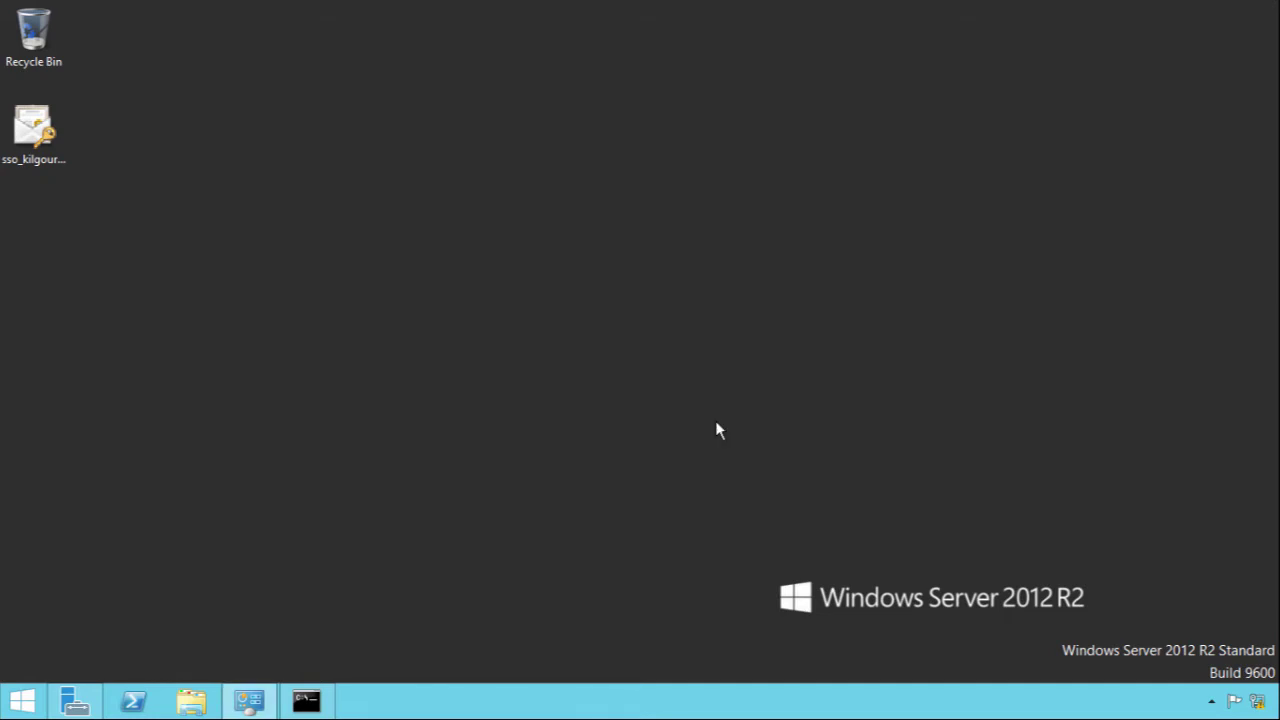
Step: Check Ethernet0's static IPv4 address 192.168.100.2 and gateway 192.168.100.1, closing without changes
{"action": "left_click", "coordinate": [249, 701]}
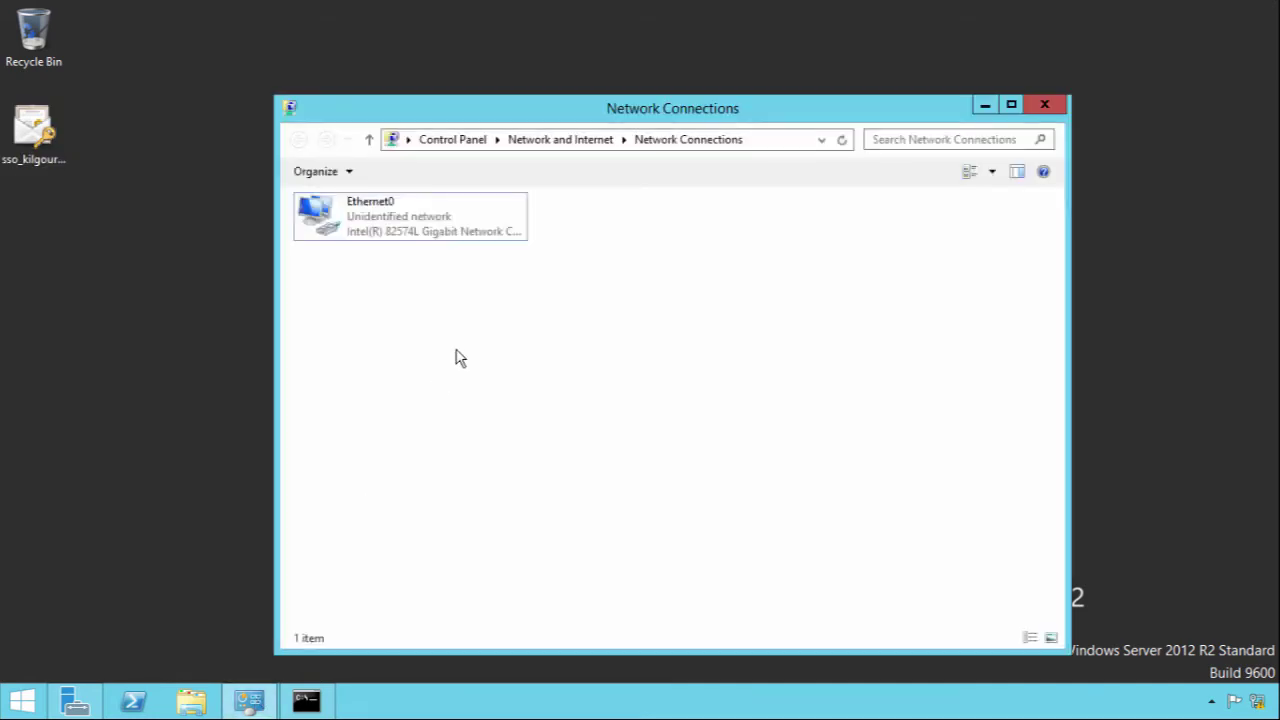
{"action": "left_click", "coordinate": [414, 220]}
{"action": "right_click", "coordinate": [414, 220]}
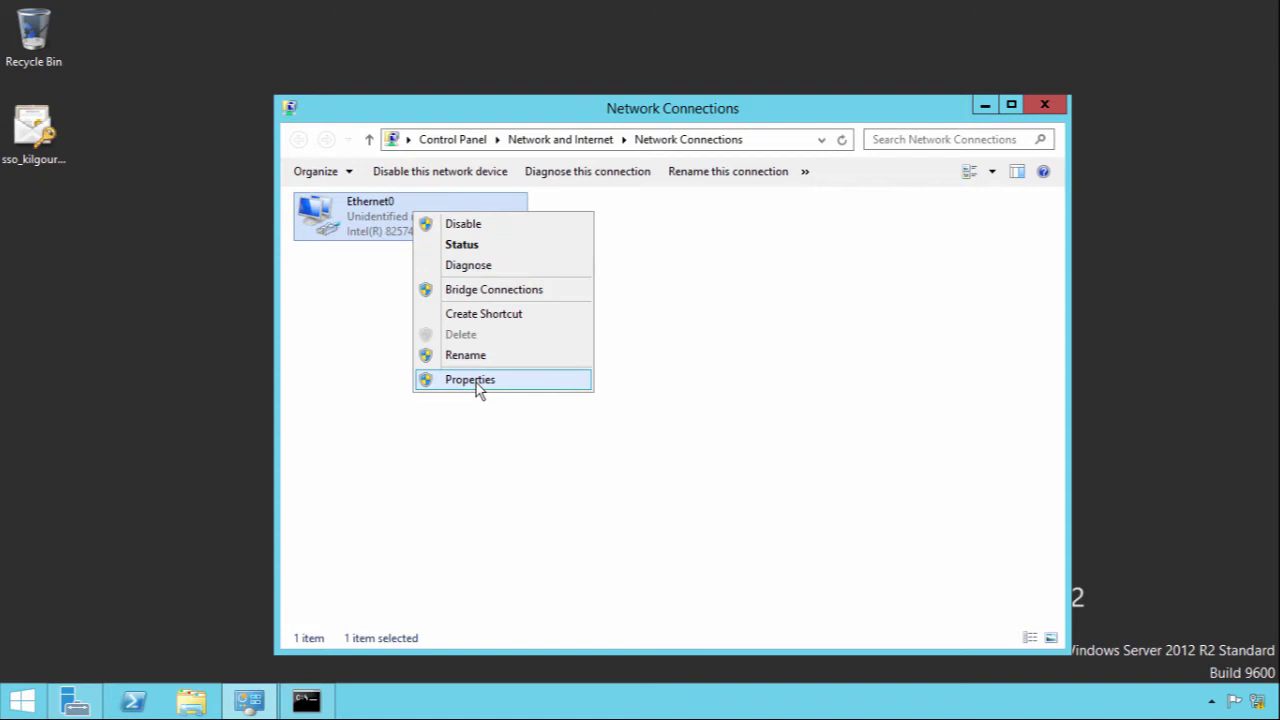
{"action": "left_click", "coordinate": [476, 381]}
{"action": "double_click", "coordinate": [444, 450]}
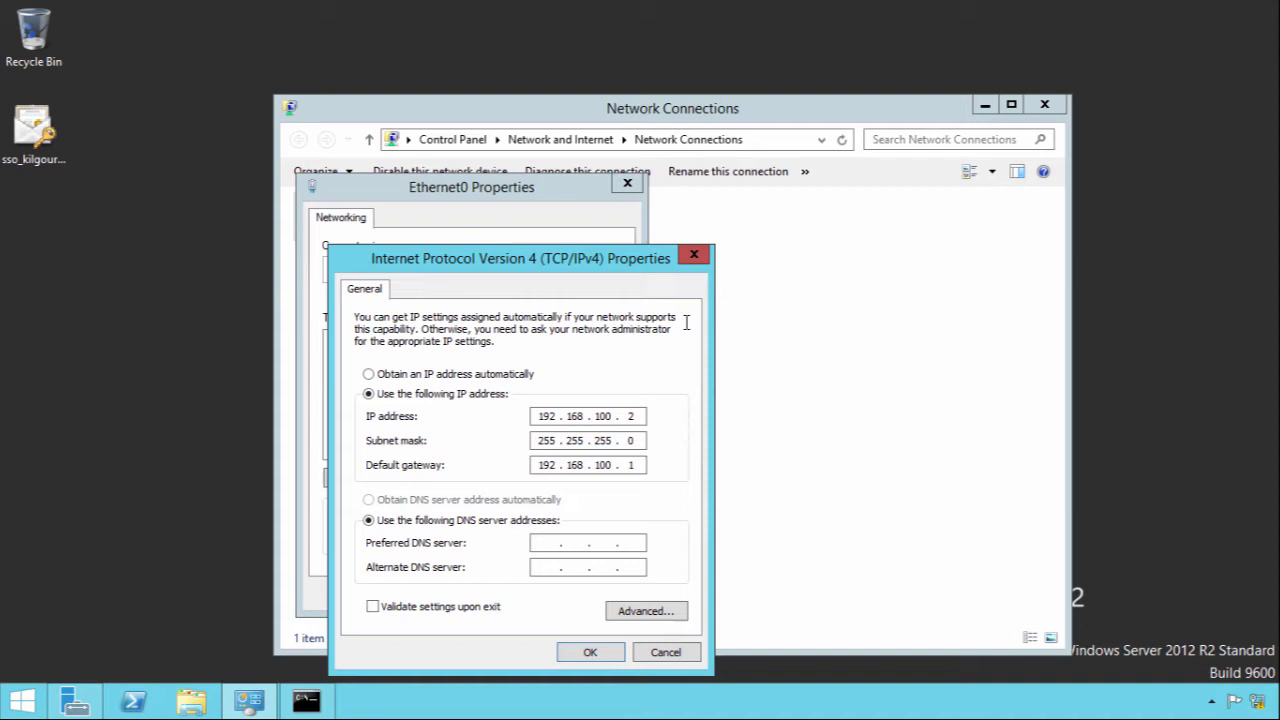
{"action": "left_click", "coordinate": [695, 252]}
{"action": "left_click", "coordinate": [628, 184]}
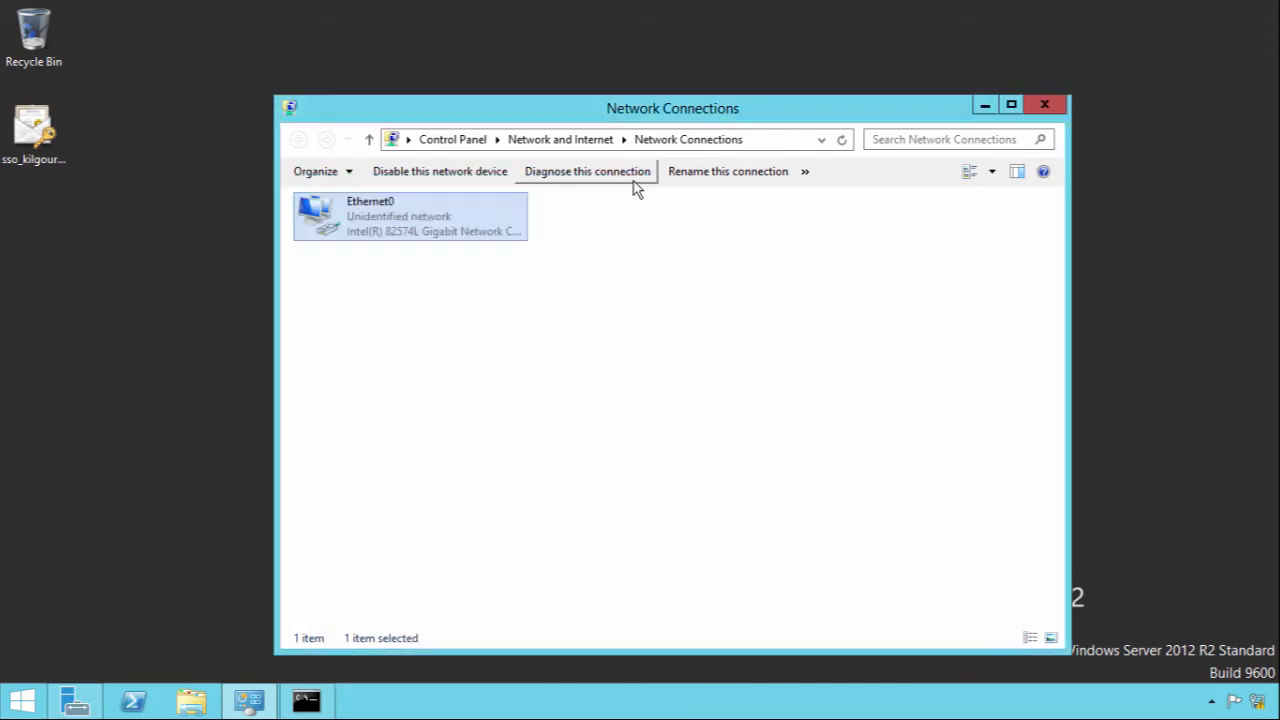
Step: Run the persistent route add for 172.16.10.0 mask 255.255.255.0 via 192.168.100.1
{"action": "left_click", "coordinate": [306, 702]}
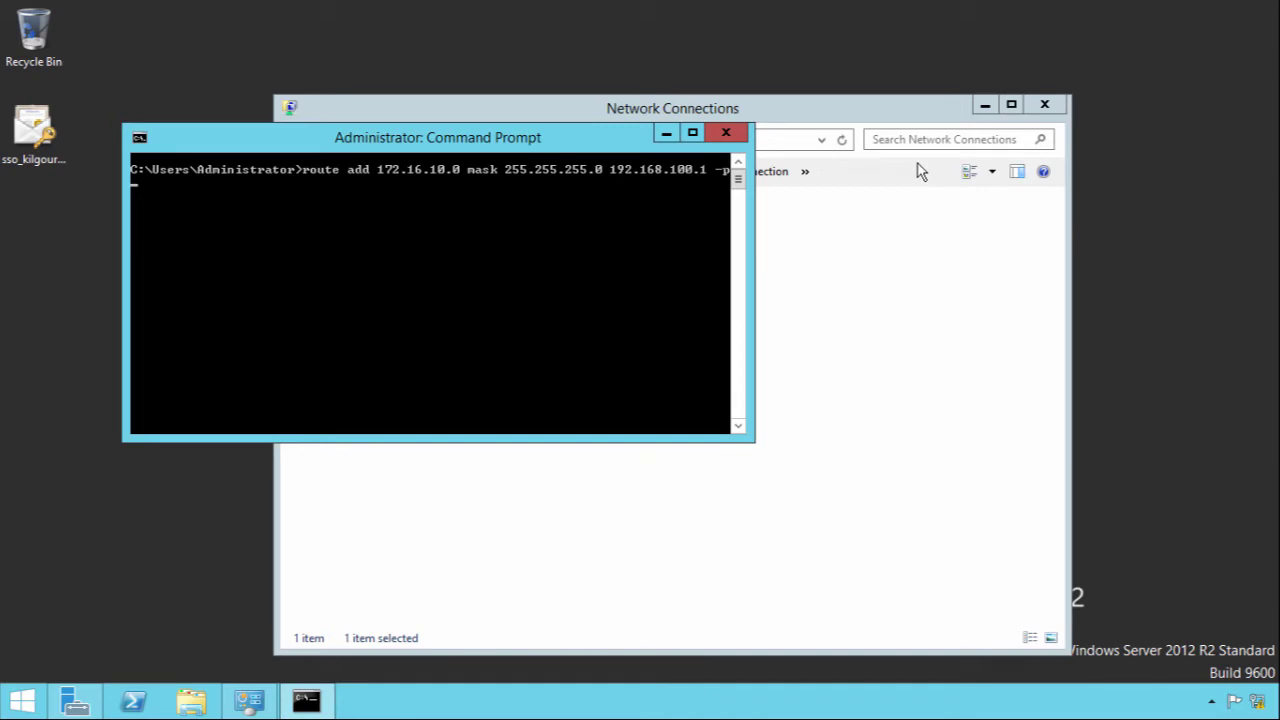
{"action": "left_click", "coordinate": [985, 106]}
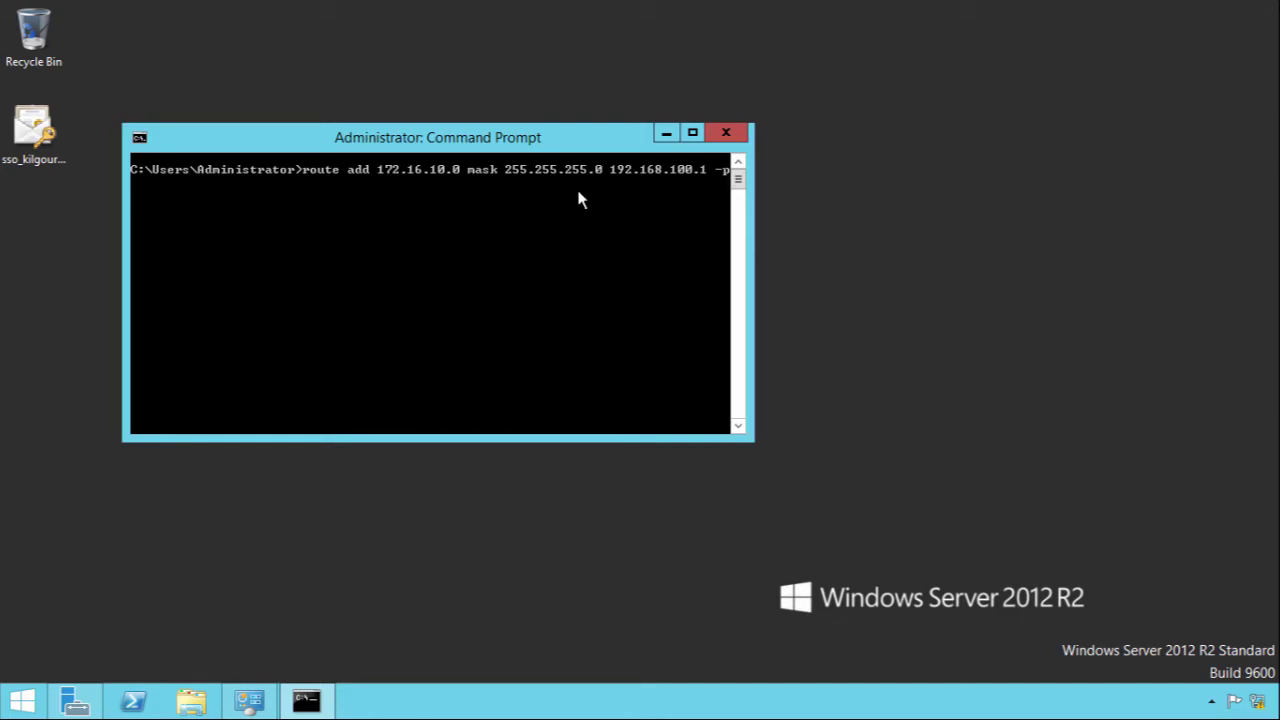
{"action": "key", "text": "Return"}
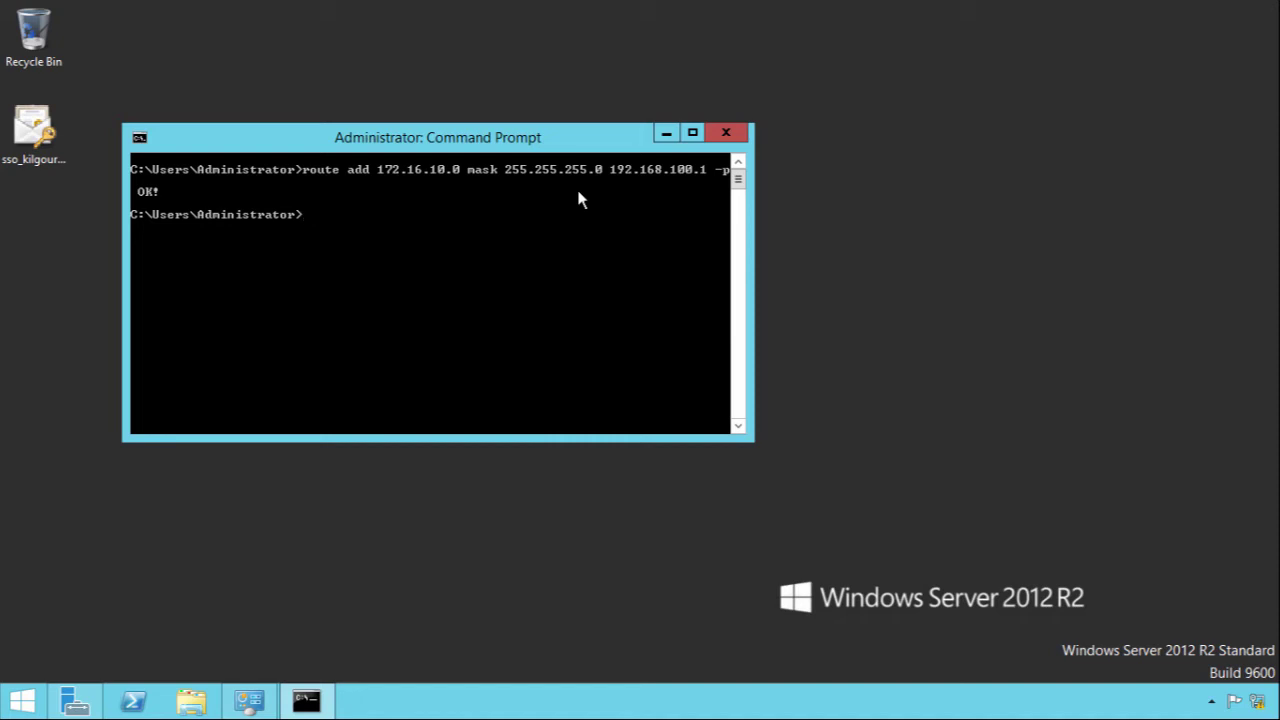
Step: Launch Notepad as administrator from the Start screen
{"action": "left_click", "coordinate": [16, 708]}
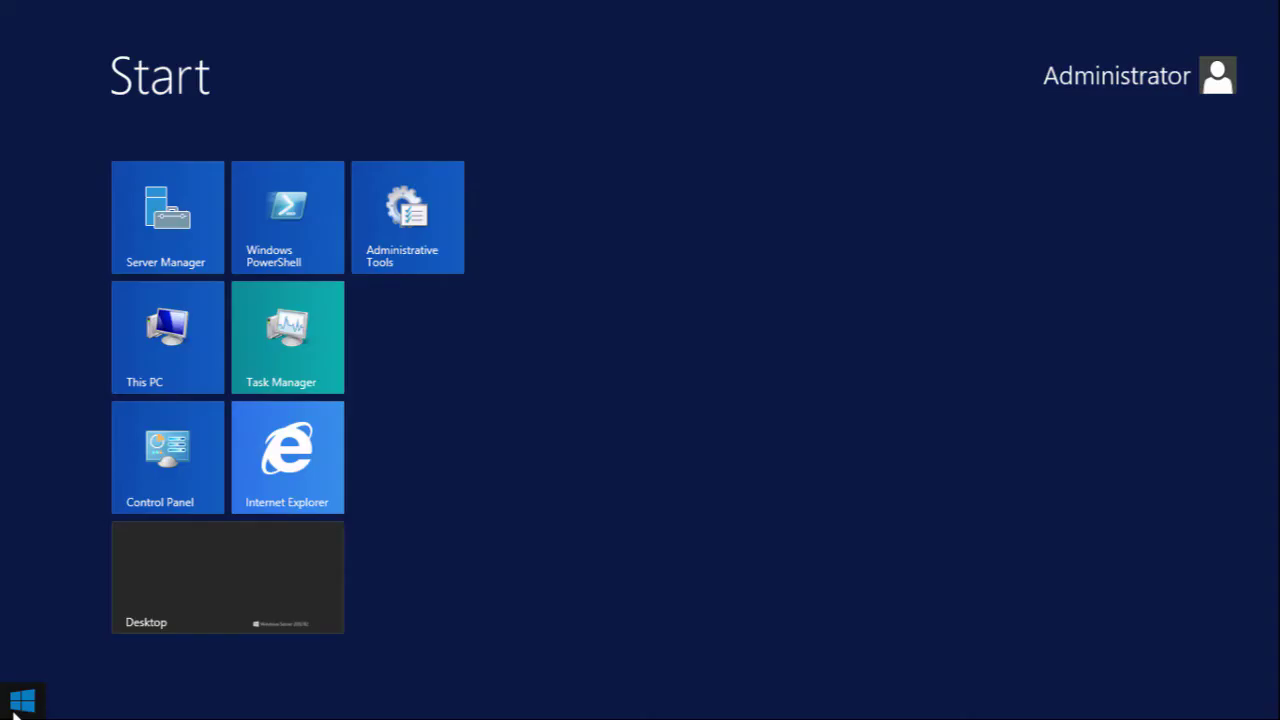
{"action": "type", "text": "notepad"}
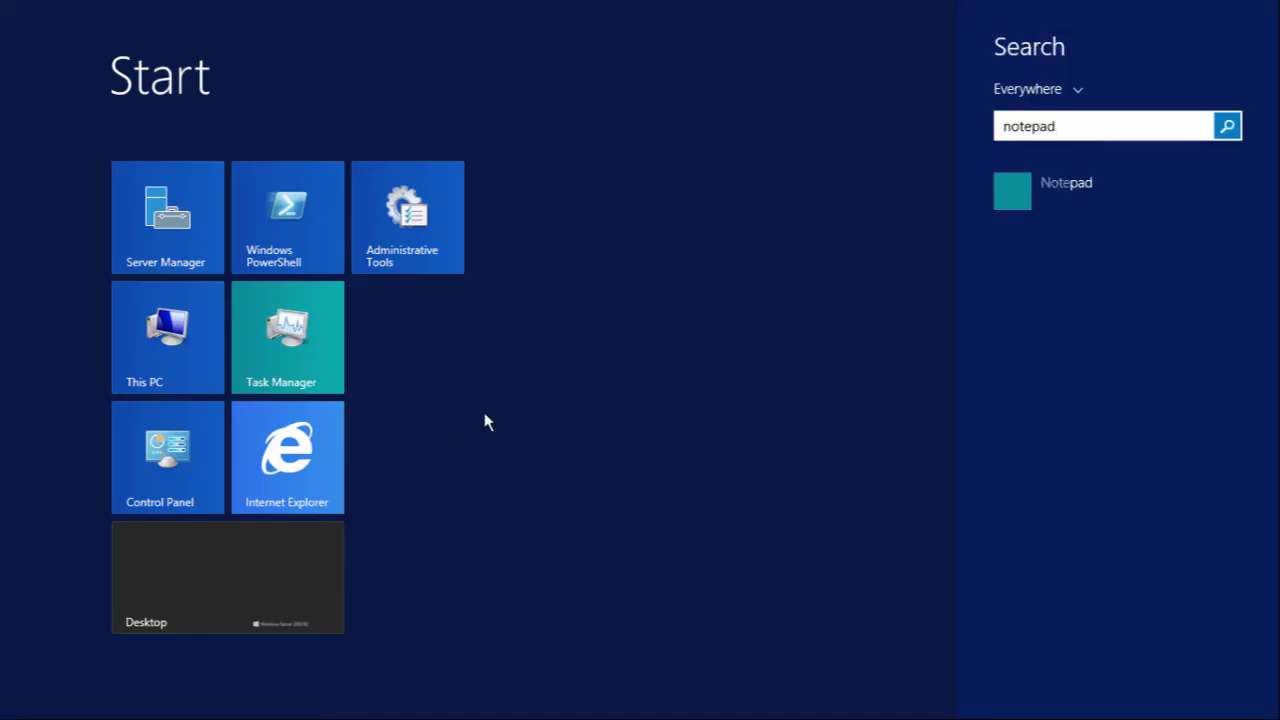
{"action": "right_click", "coordinate": [1053, 194]}
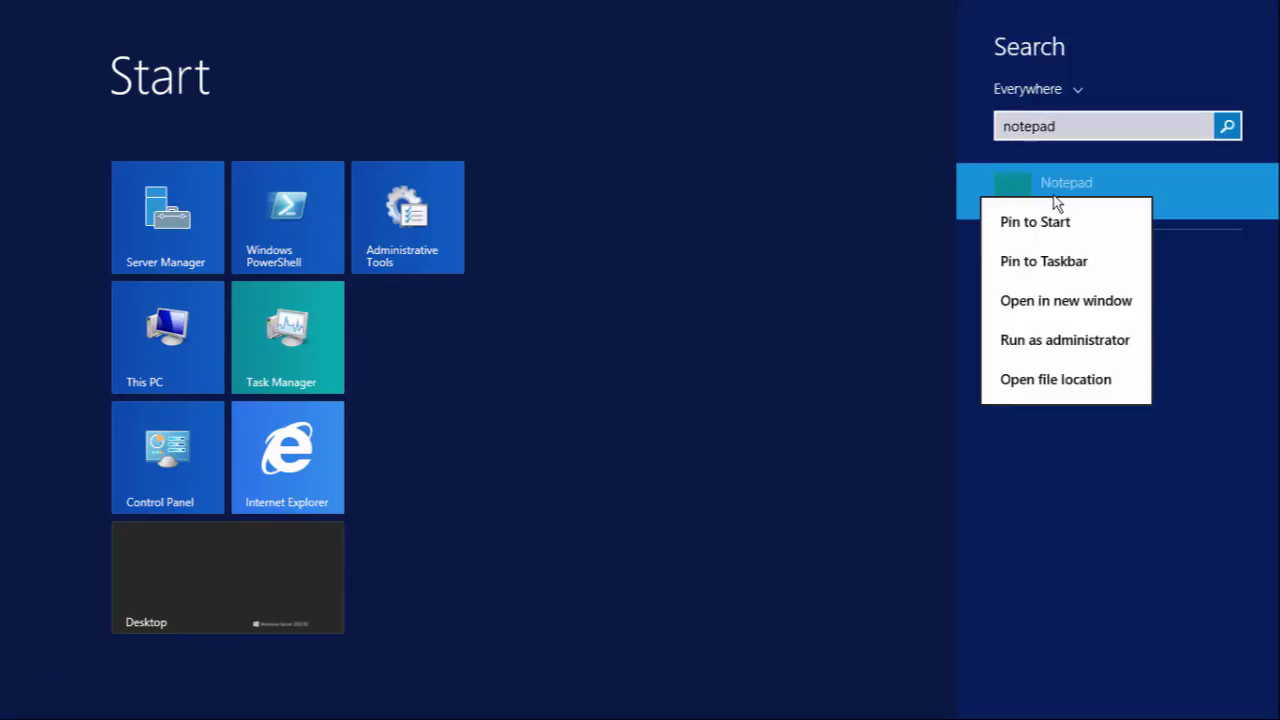
{"action": "left_click", "coordinate": [1053, 341]}
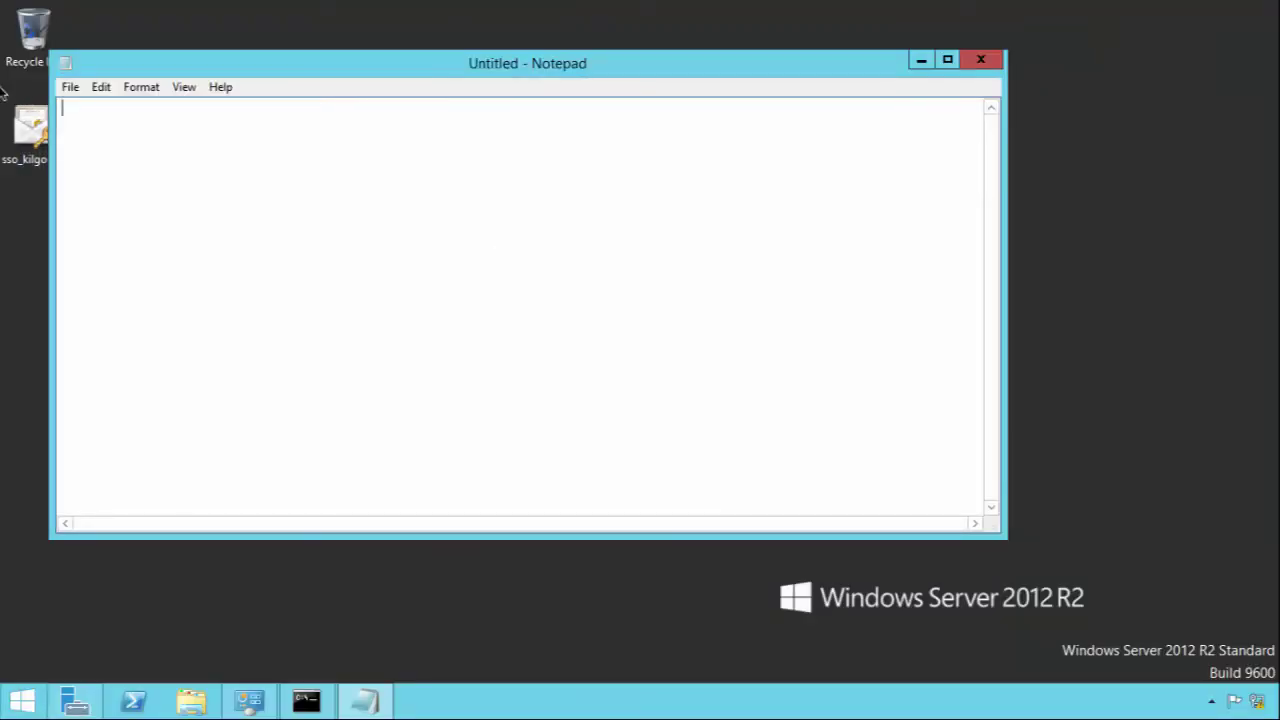
Step: Browse the Open dialog to C:\Windows\System32\drivers\etc
{"action": "left_click", "coordinate": [68, 88]}
{"action": "left_click", "coordinate": [104, 126]}
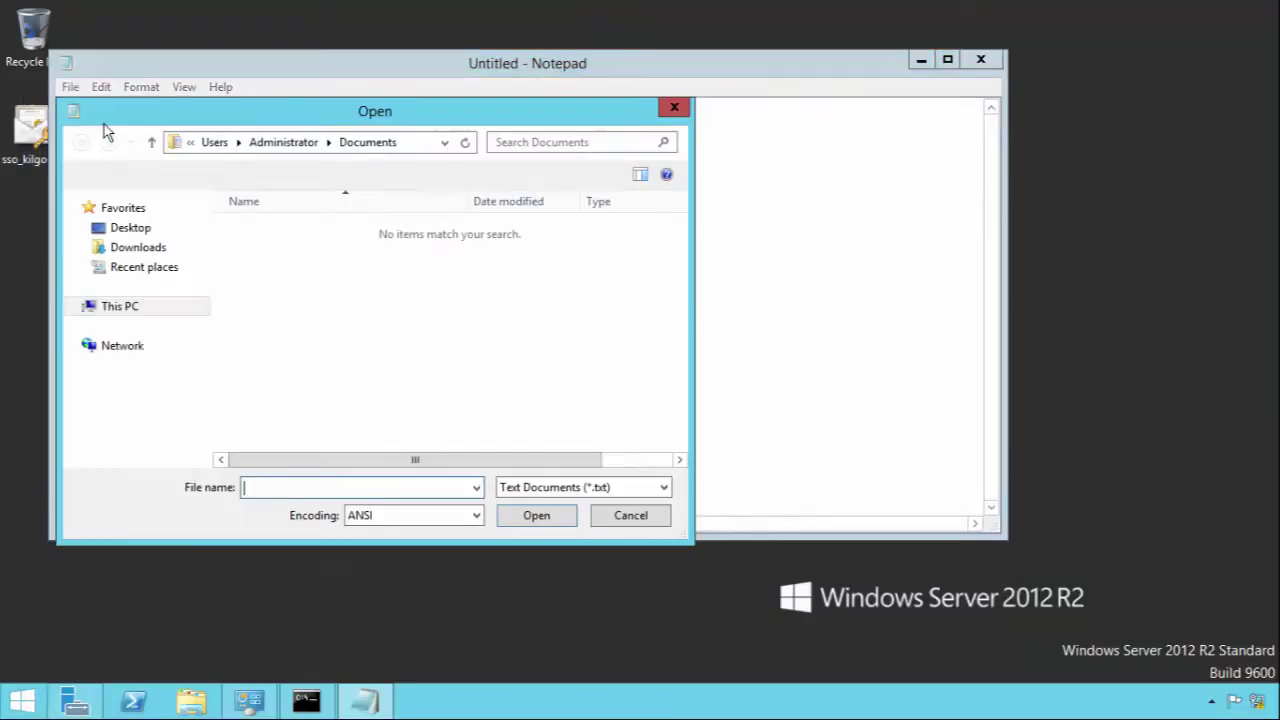
{"action": "left_click", "coordinate": [426, 142]}
{"action": "type", "text": "C"}
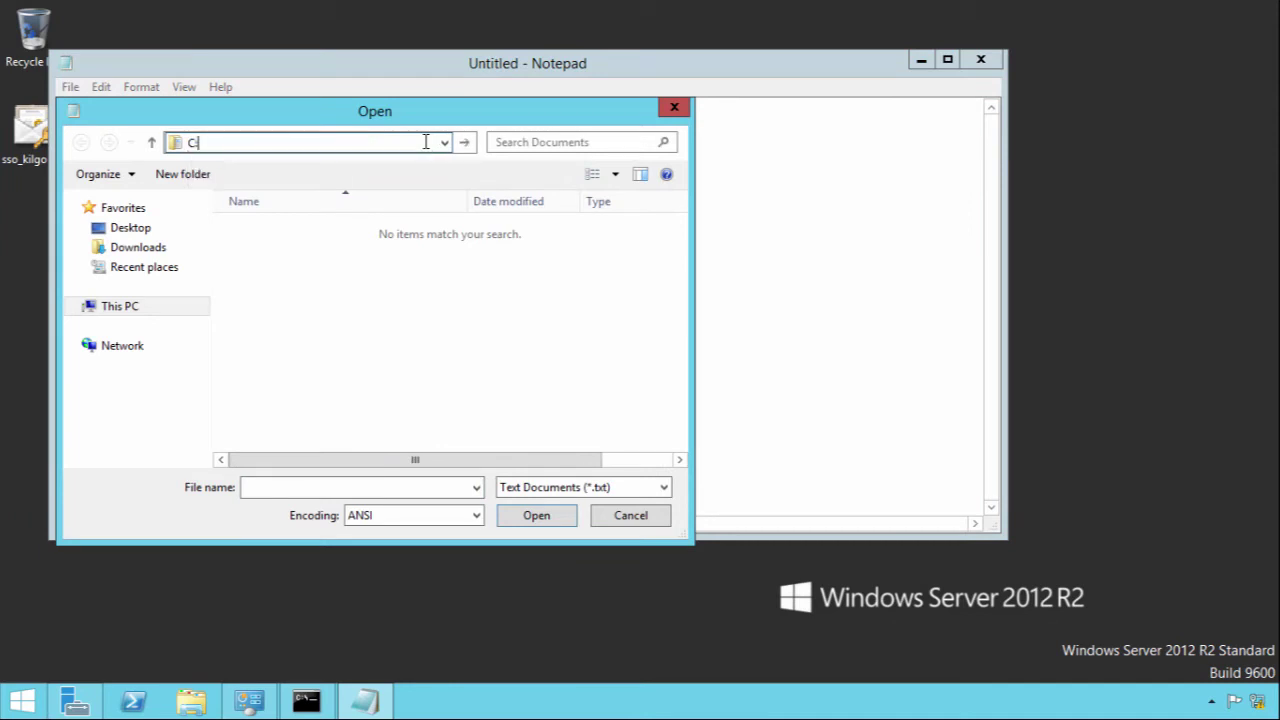
{"action": "type", "text": ":\\"}
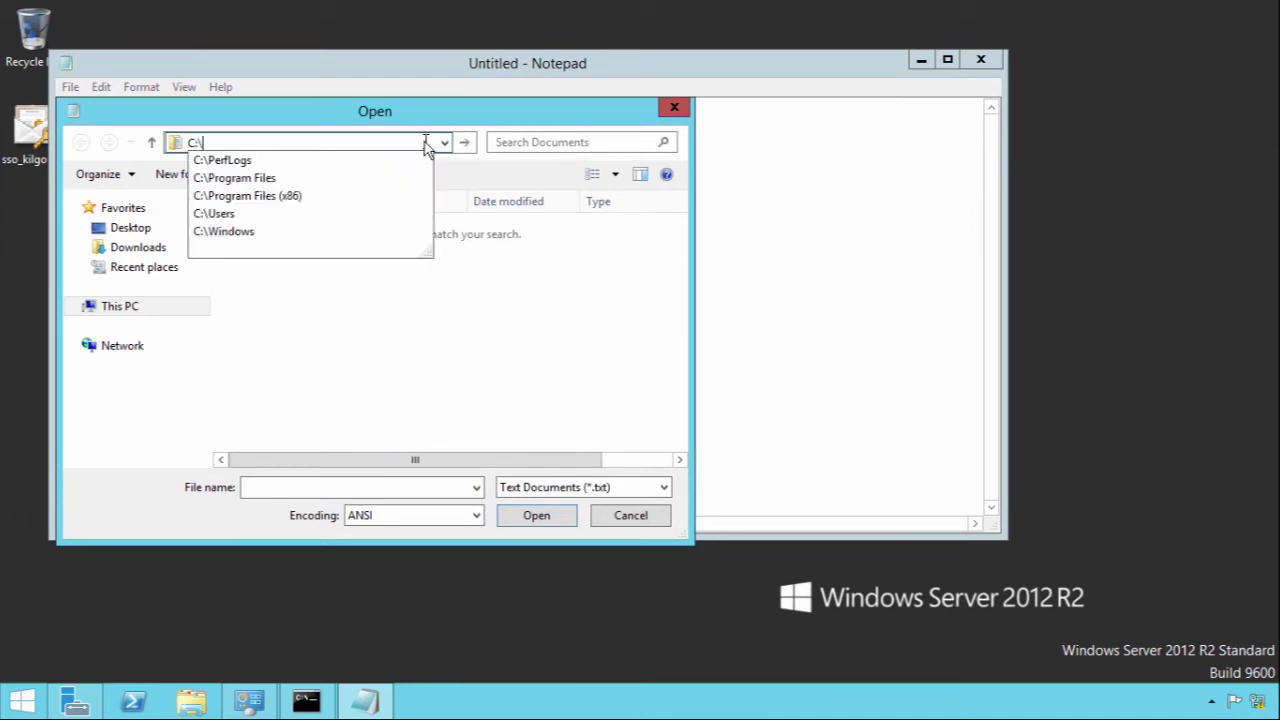
{"action": "key", "text": "Return"}
{"action": "double_click", "coordinate": [292, 306]}
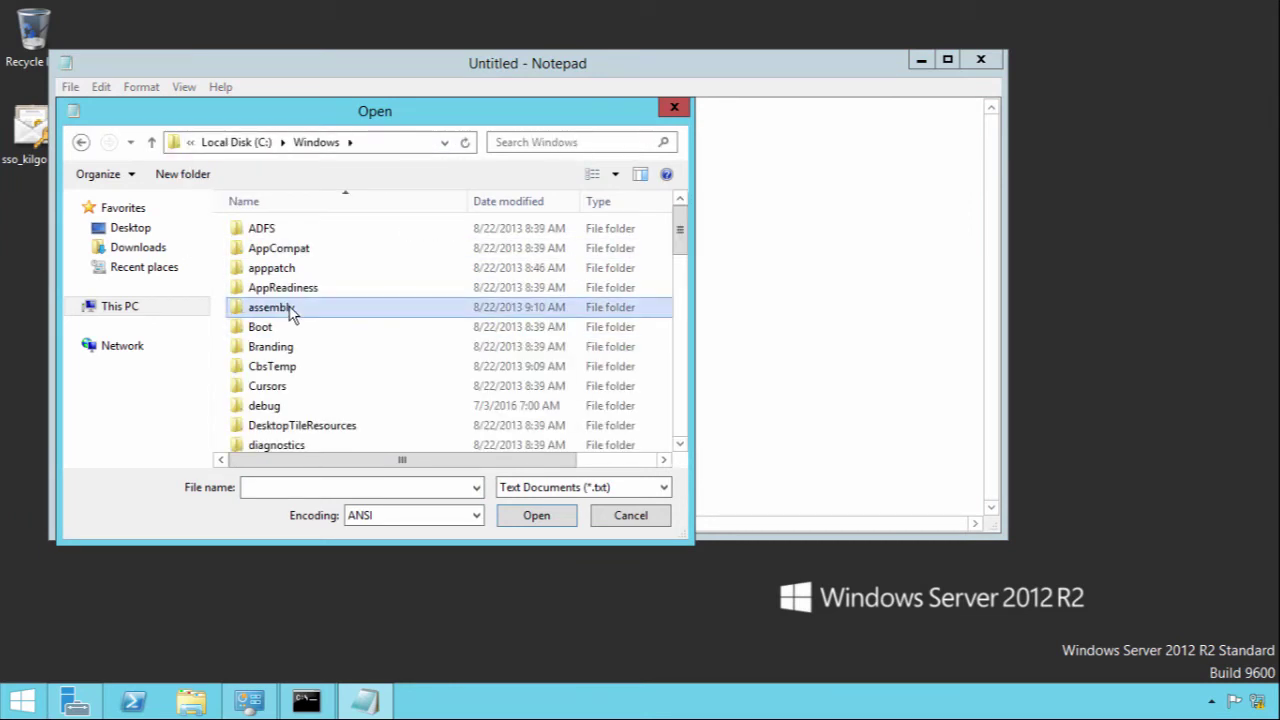
{"action": "type", "text": "system32"}
{"action": "key", "text": "Return"}
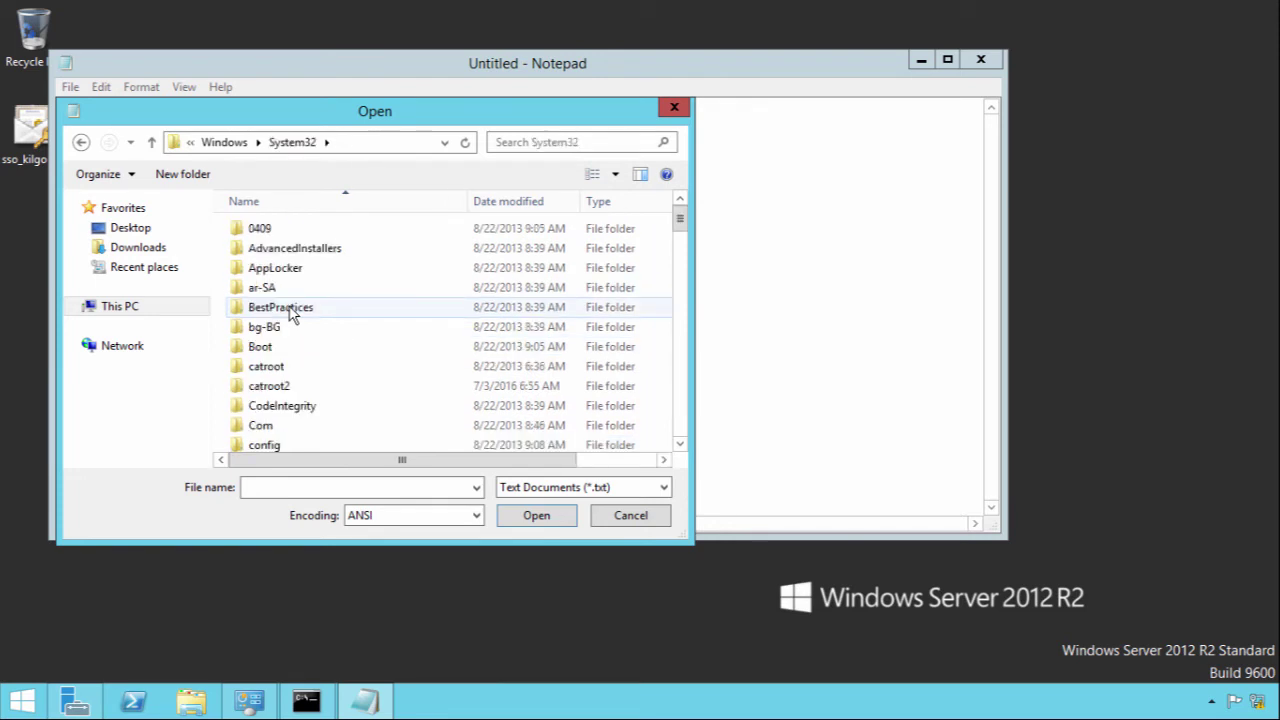
{"action": "type", "text": "drivers"}
{"action": "key", "text": "Return"}
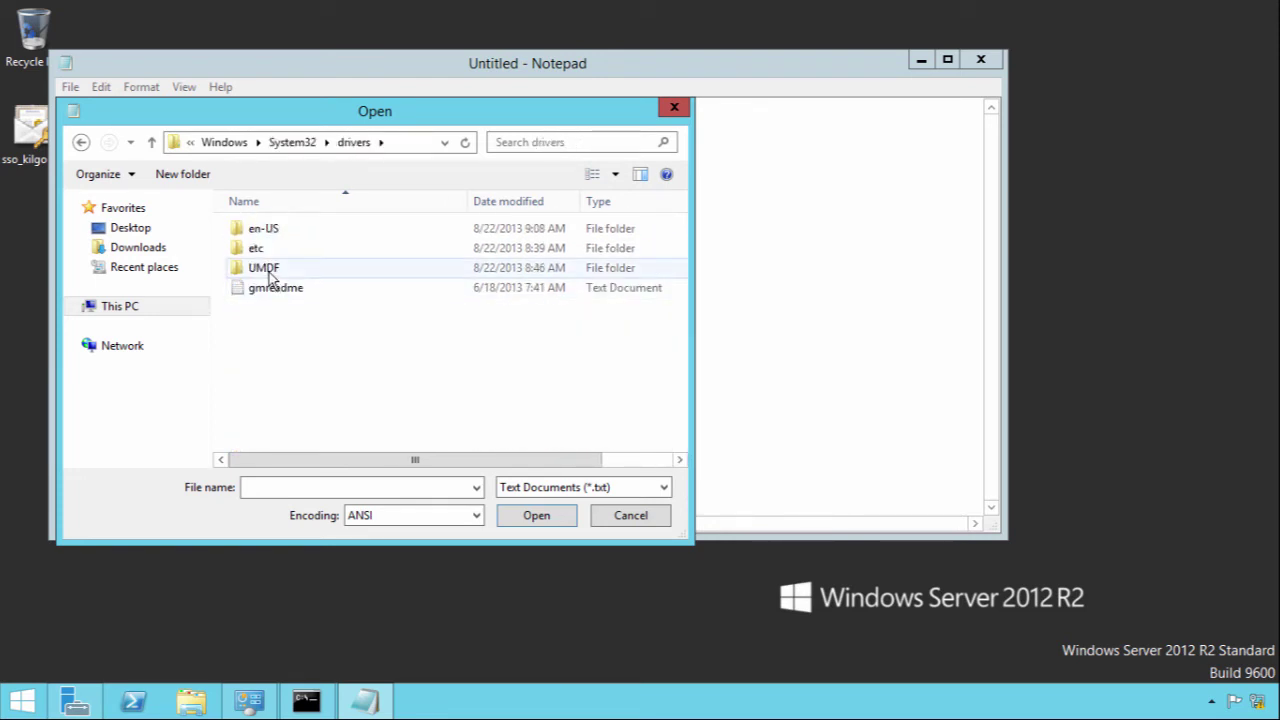
{"action": "double_click", "coordinate": [258, 250]}
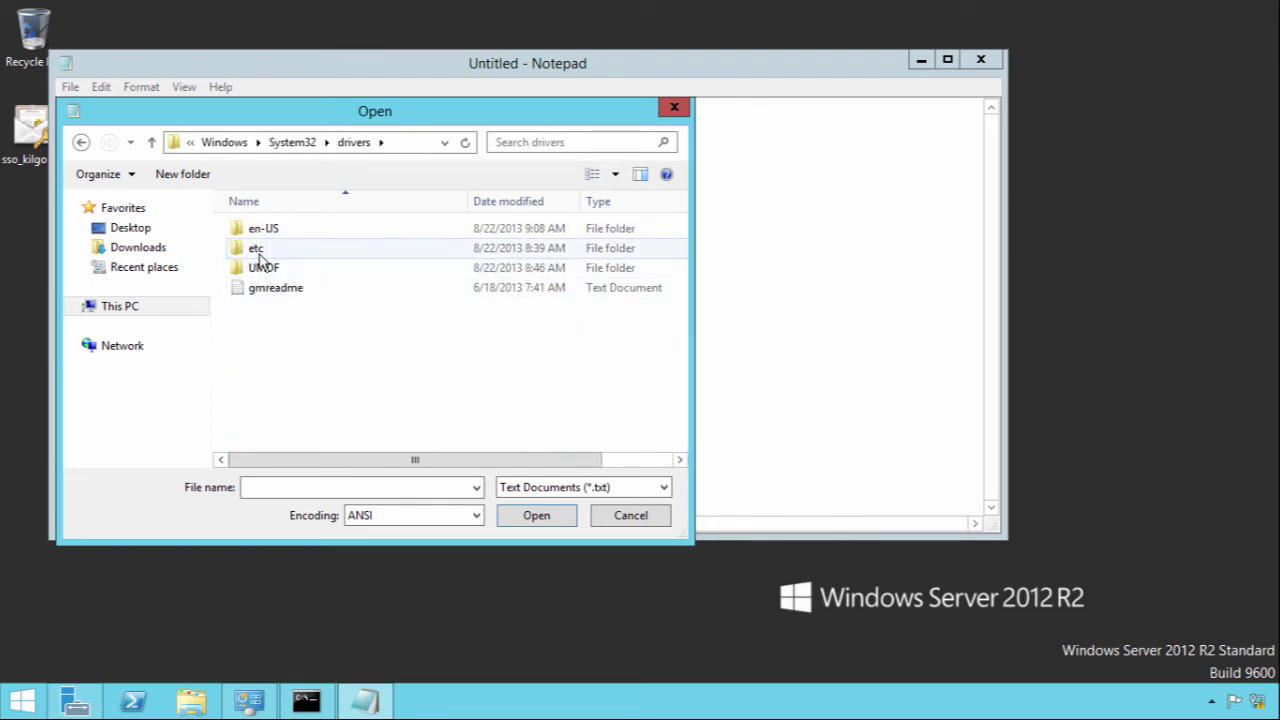
Step: Show All Files and open the hosts file
{"action": "left_click", "coordinate": [568, 485]}
{"action": "left_click", "coordinate": [550, 519]}
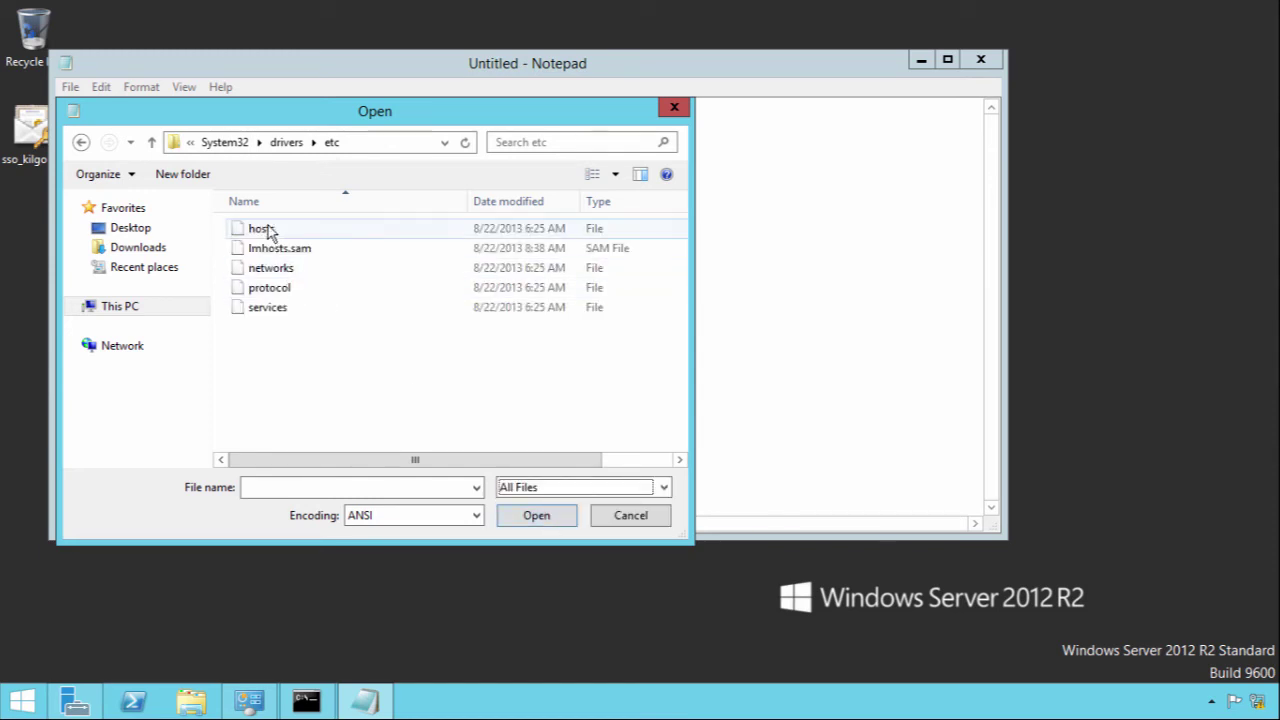
{"action": "double_click", "coordinate": [262, 229]}
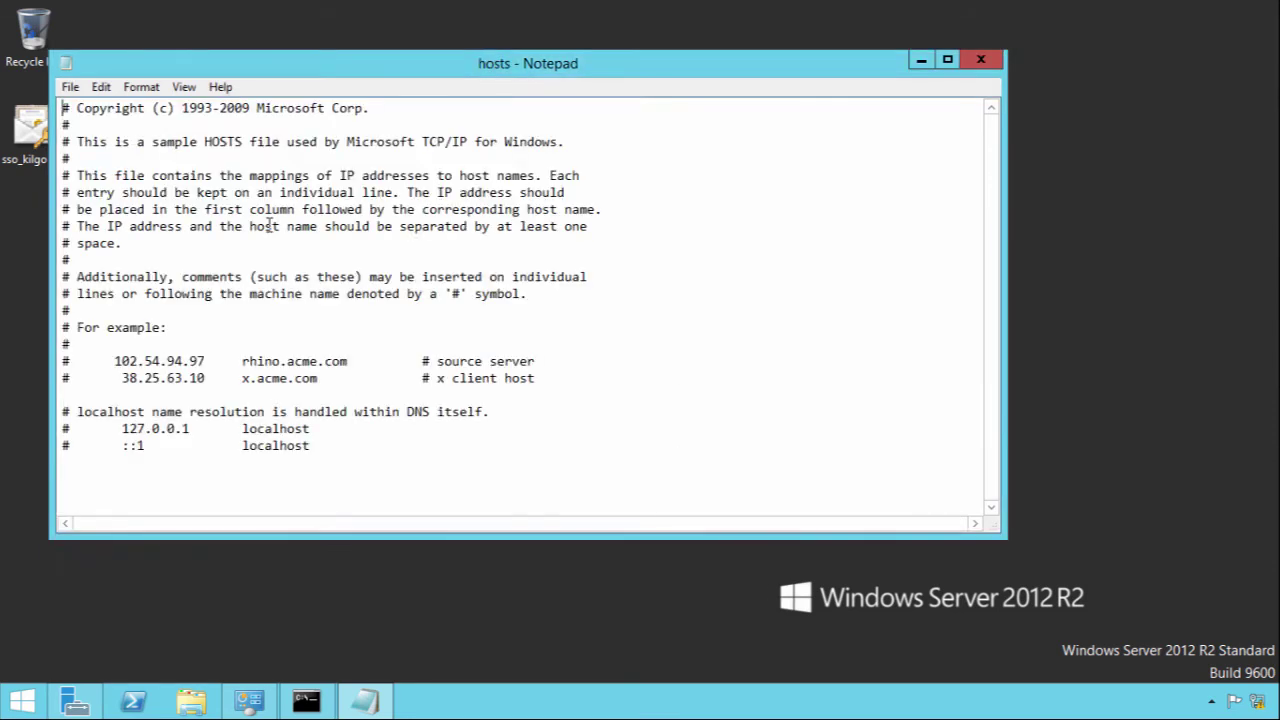
Step: Append '172.16.10.15 sso.kilgourwealth.co.uk' as a new line in hosts and save
{"action": "left_click", "coordinate": [317, 442]}
{"action": "key", "text": "Return"}
{"action": "type", "text": "172.16.10.15"}
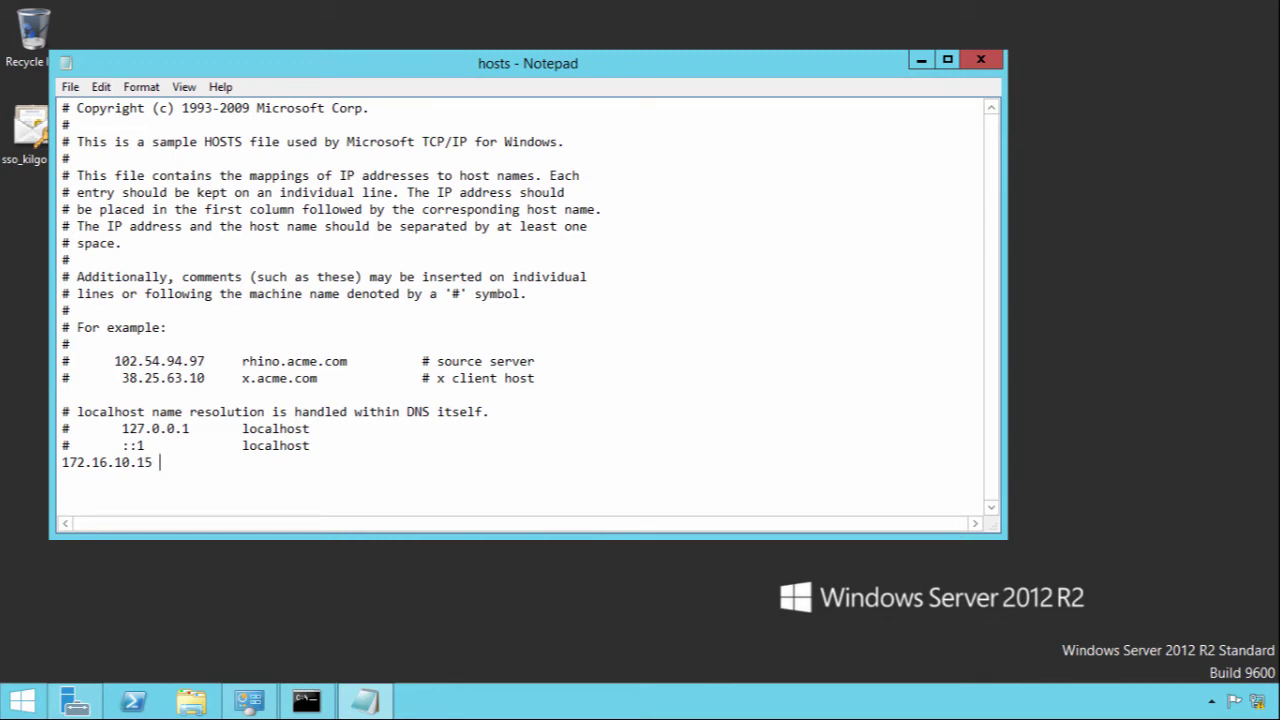
{"action": "type", "text": "sso.kilgourwealth.co.uk"}
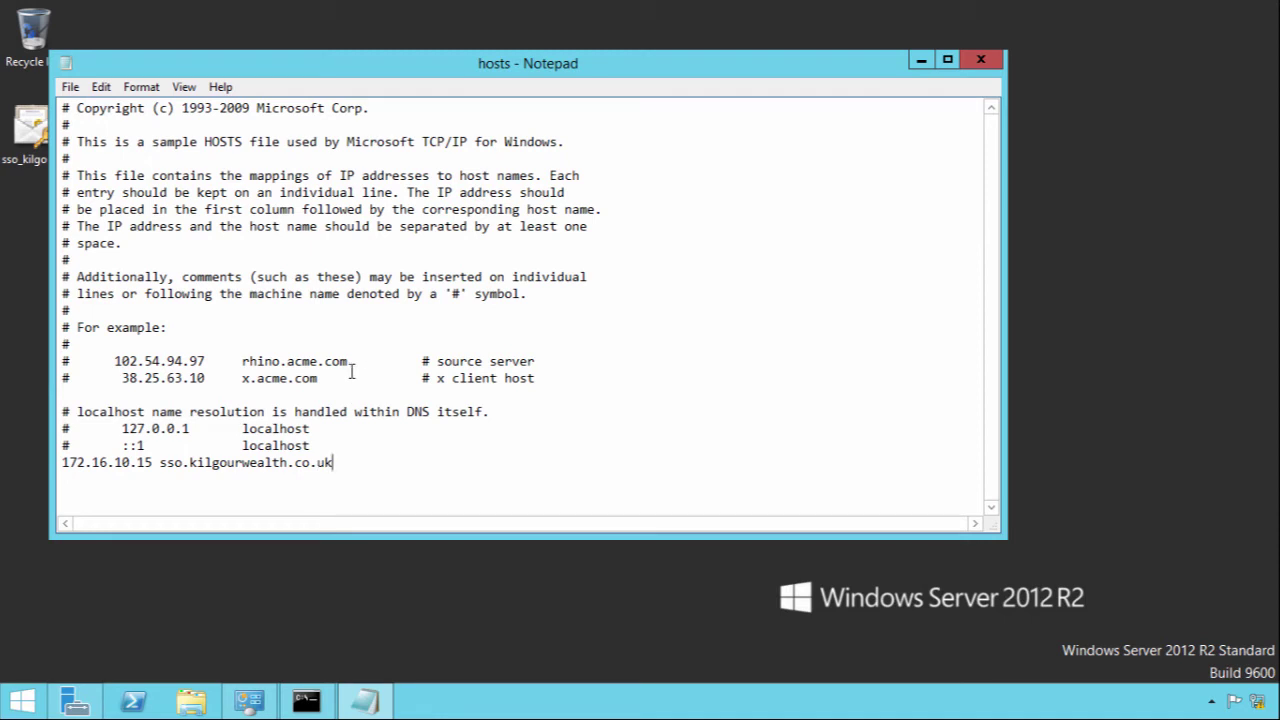
{"action": "left_click", "coordinate": [70, 87]}
{"action": "left_click", "coordinate": [100, 150]}
Step: Close Notepad and the old prompt, then ping sso.kilgourwealth.co.uk from a new Command Prompt
{"action": "left_click", "coordinate": [981, 60]}
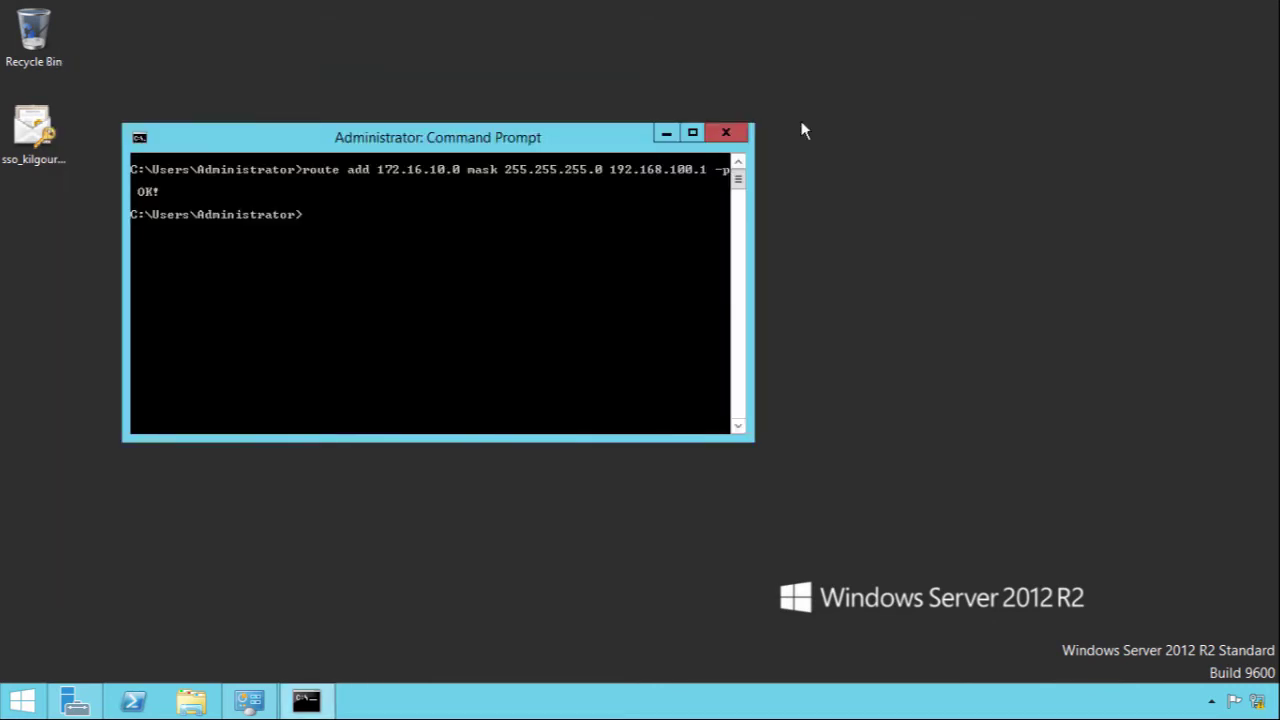
{"action": "left_click", "coordinate": [726, 133]}
{"action": "left_click", "coordinate": [38, 698]}
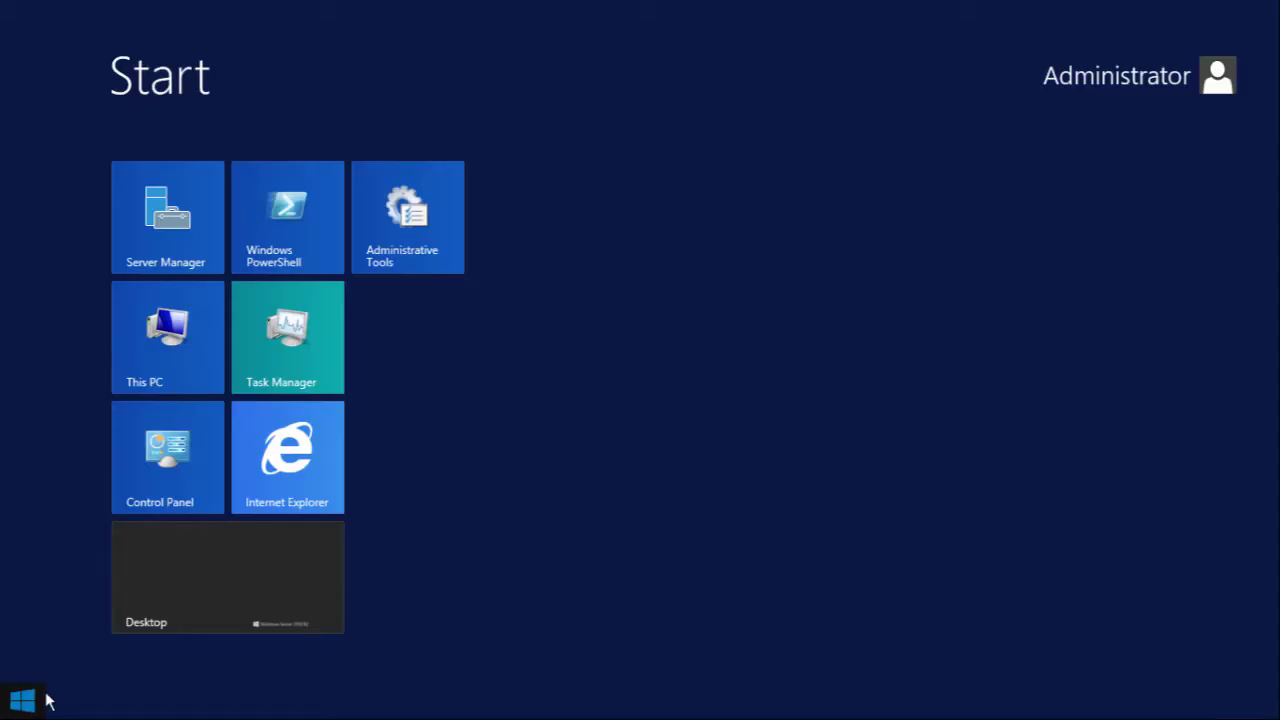
{"action": "type", "text": "cmd"}
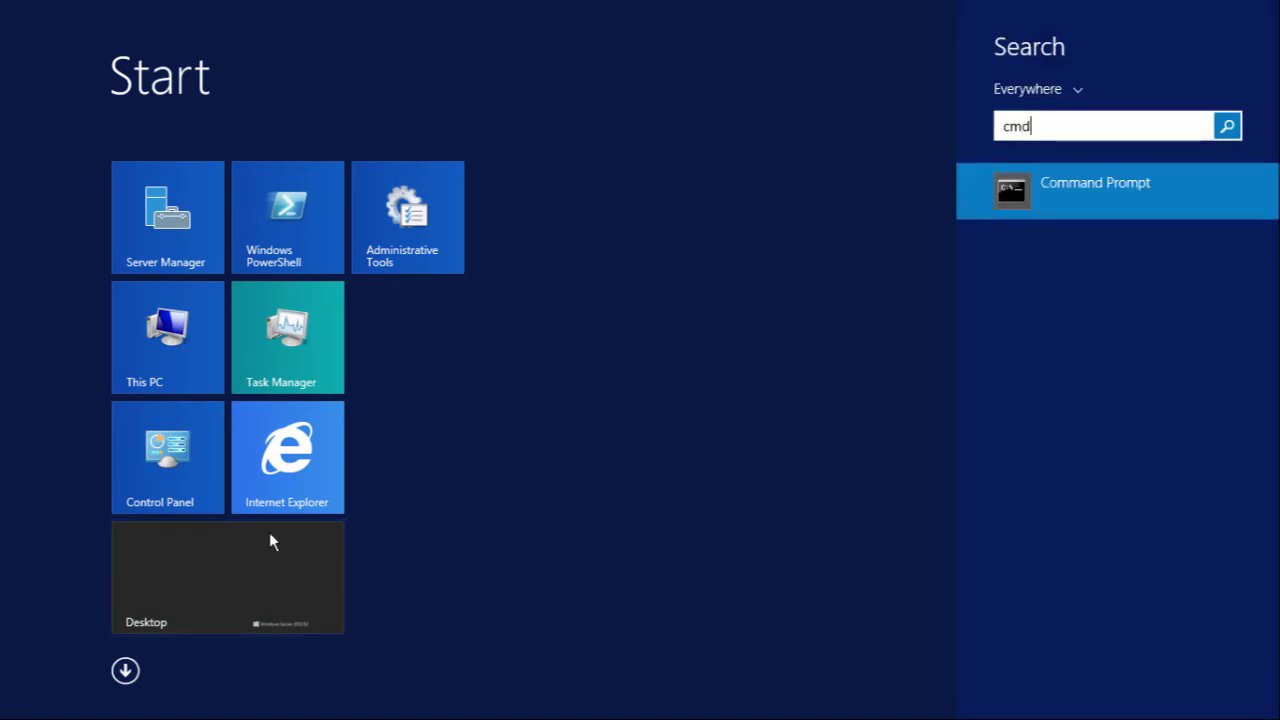
{"action": "key", "text": "Return"}
{"action": "type", "text": "ping "}
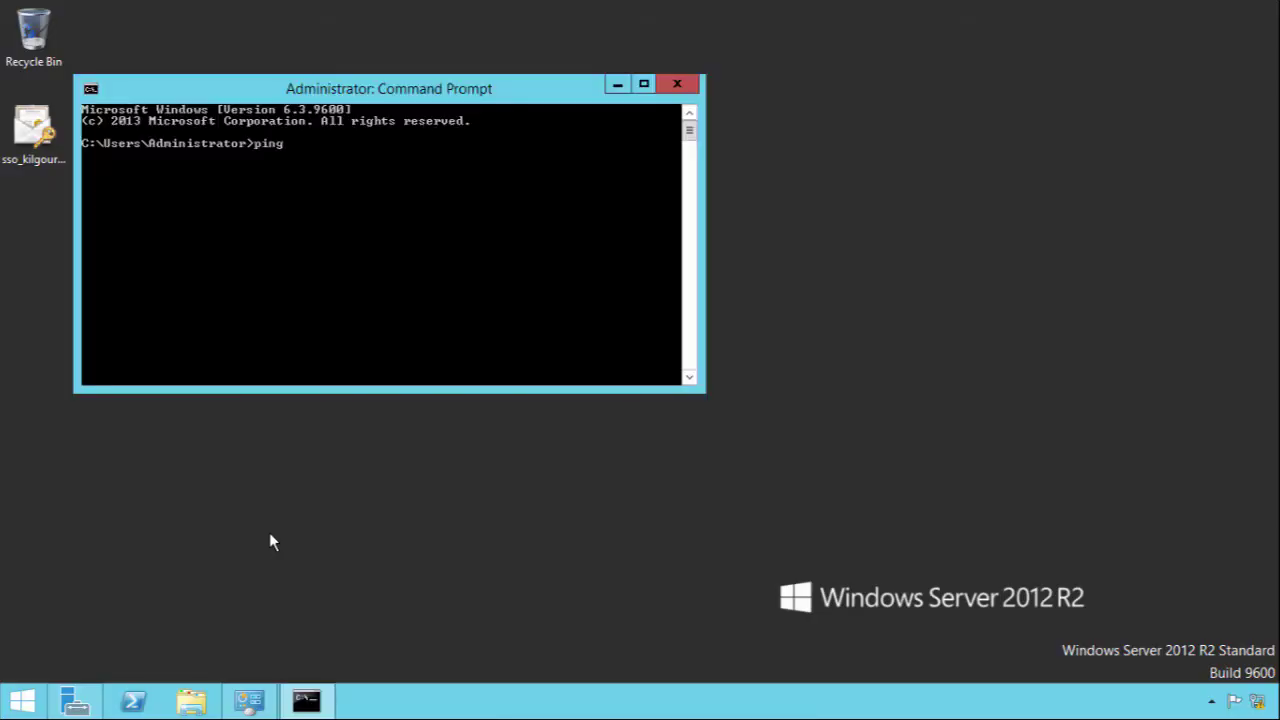
{"action": "type", "text": "sso.kilgourwealth.co.uk"}
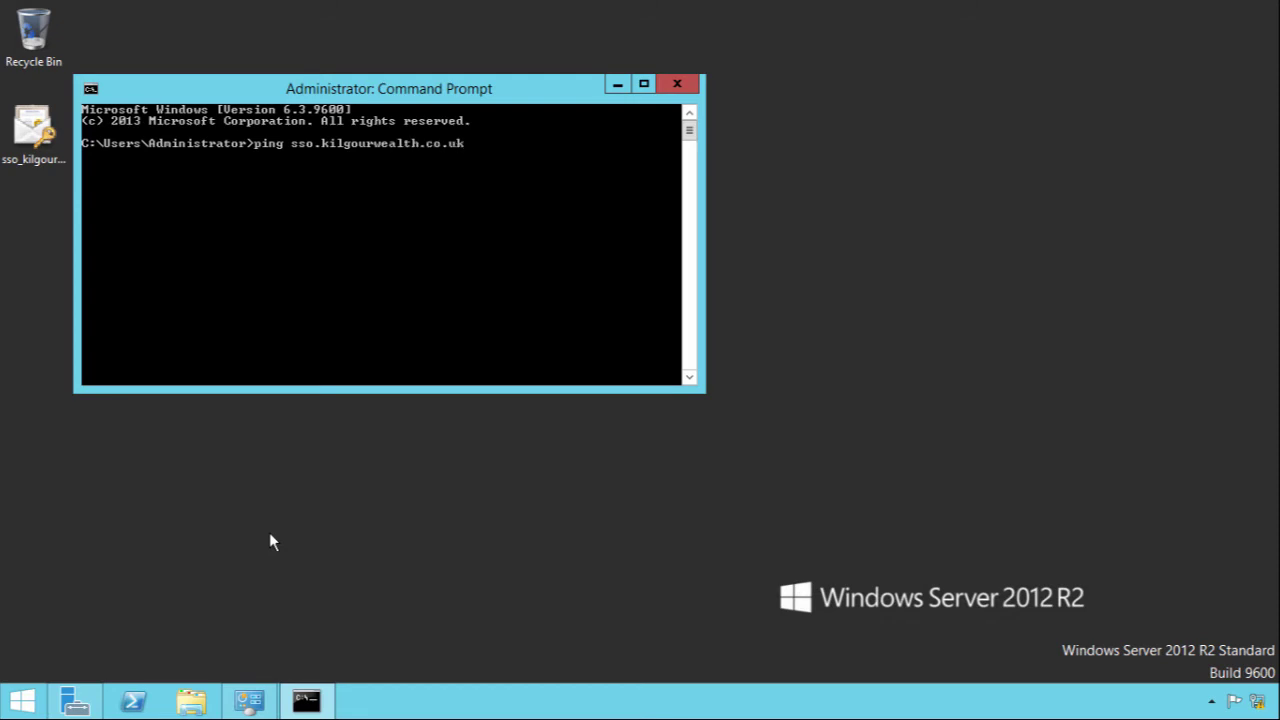
{"action": "key", "text": "Return"}
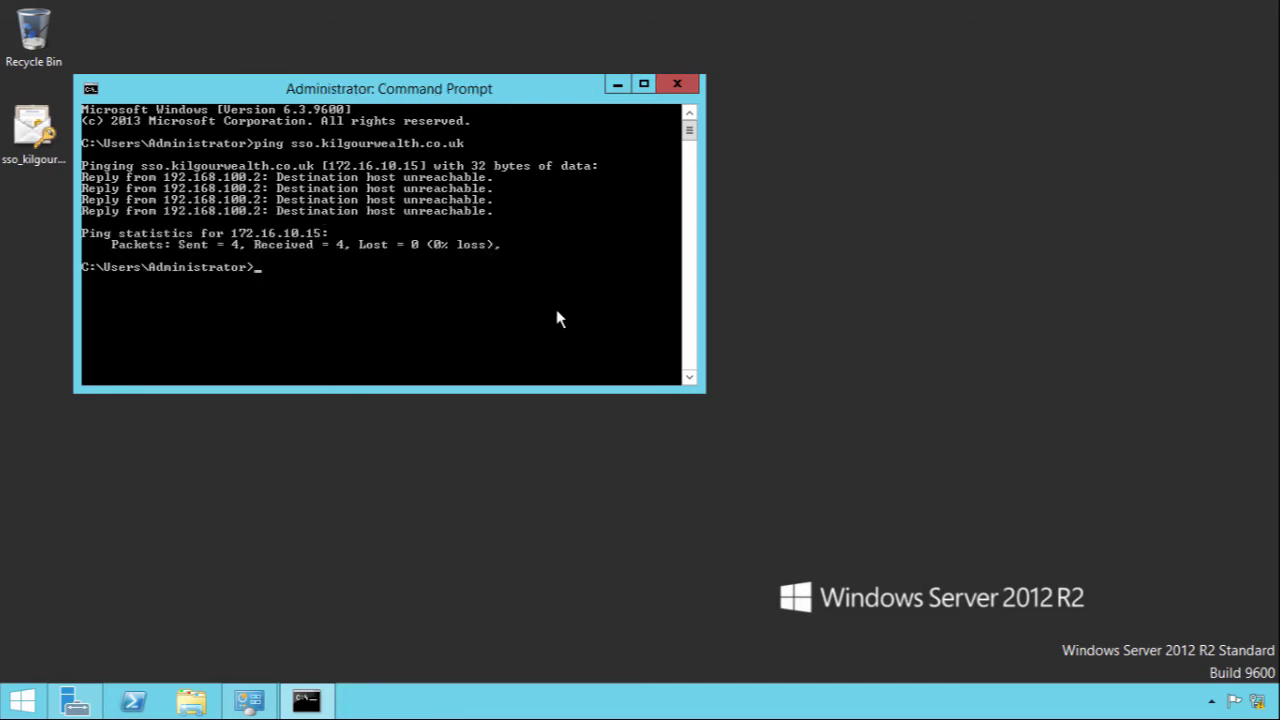
Step: Start Add Roles and Features as a role-based installation targeting the local server wap1
{"action": "left_click", "coordinate": [671, 91]}
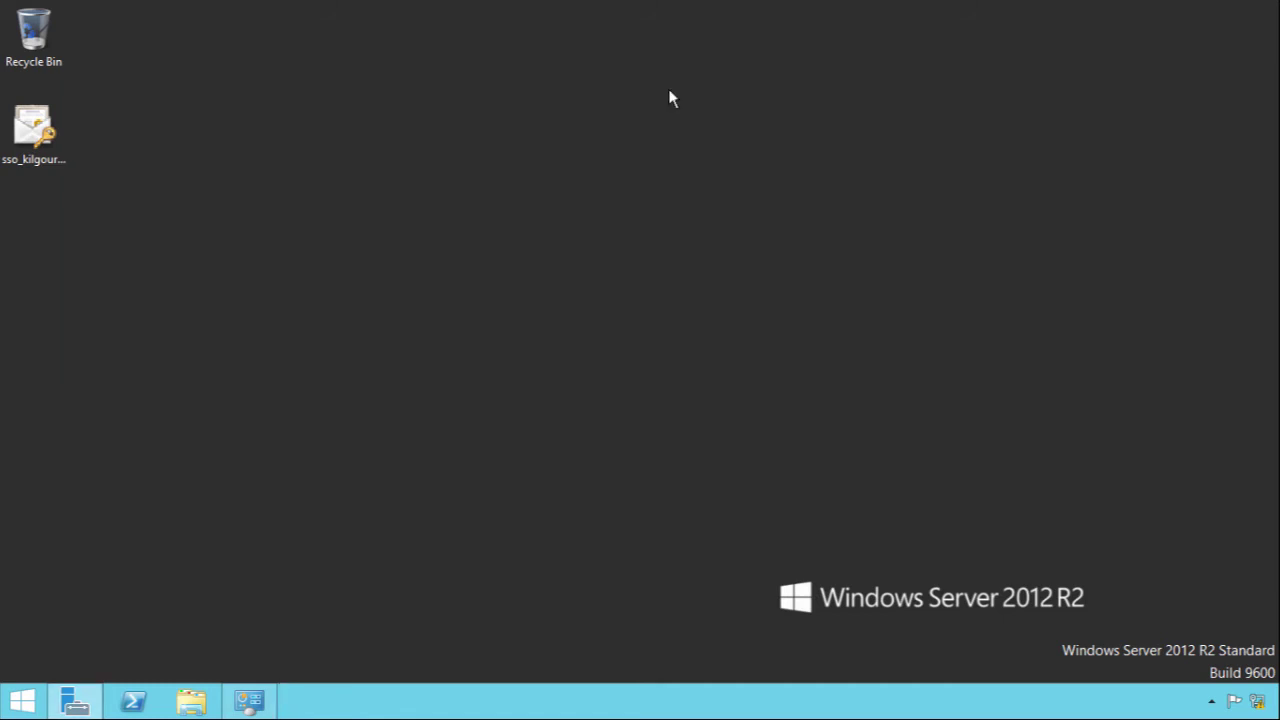
{"action": "left_click", "coordinate": [75, 701]}
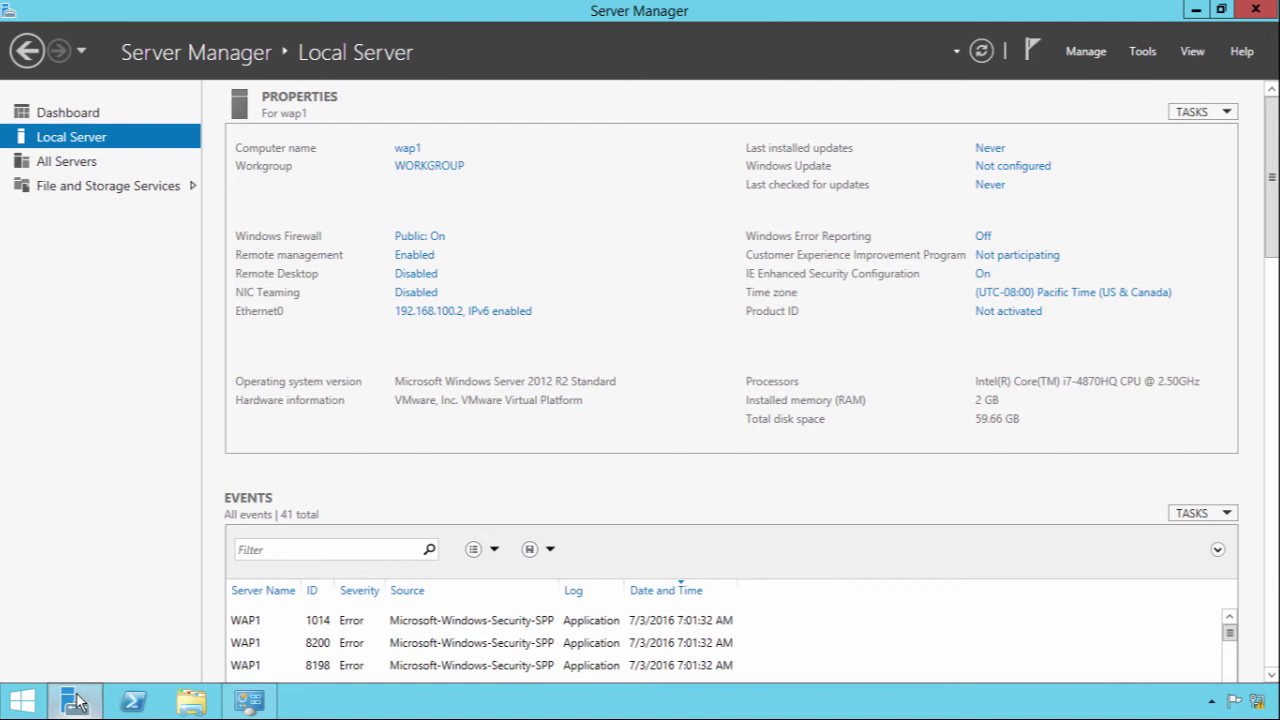
{"action": "left_click", "coordinate": [1087, 52]}
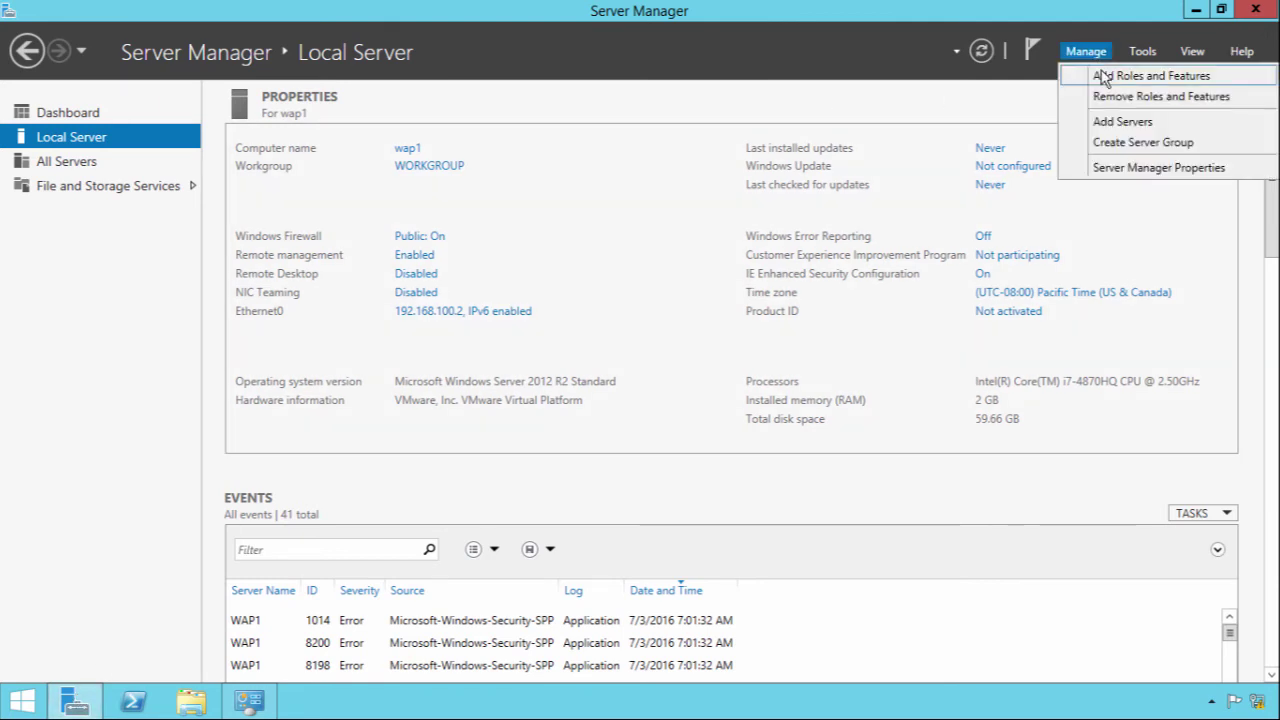
{"action": "left_click", "coordinate": [1104, 77]}
{"action": "left_click", "coordinate": [612, 605]}
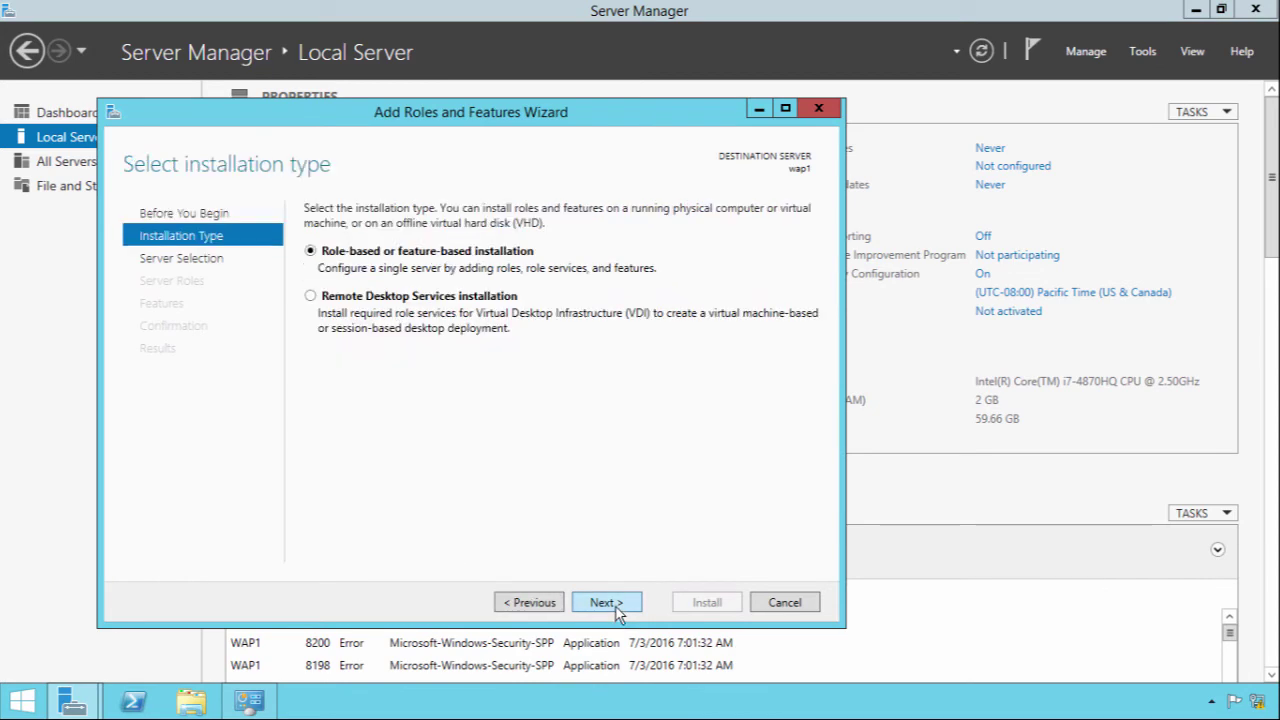
{"action": "left_click", "coordinate": [615, 607]}
{"action": "left_click", "coordinate": [615, 607]}
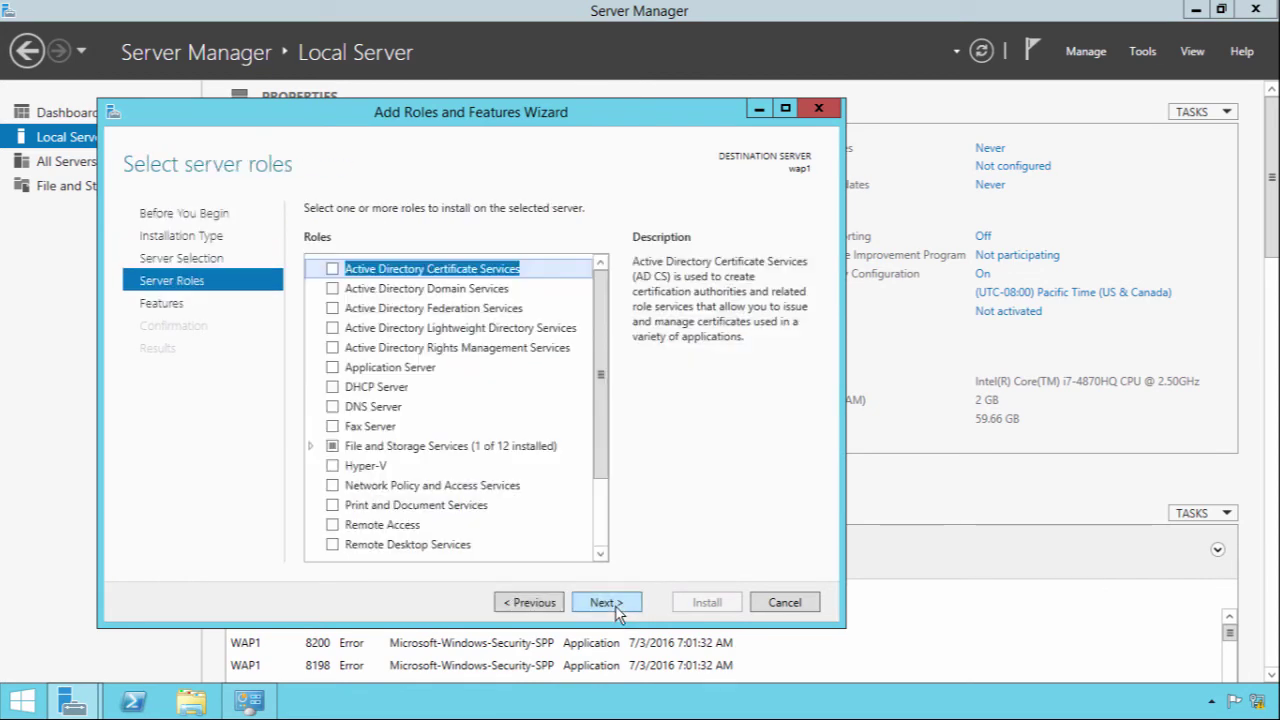
Step: Select Remote Access and the Web Application Proxy role service, adding its management tools
{"action": "left_click", "coordinate": [600, 538]}
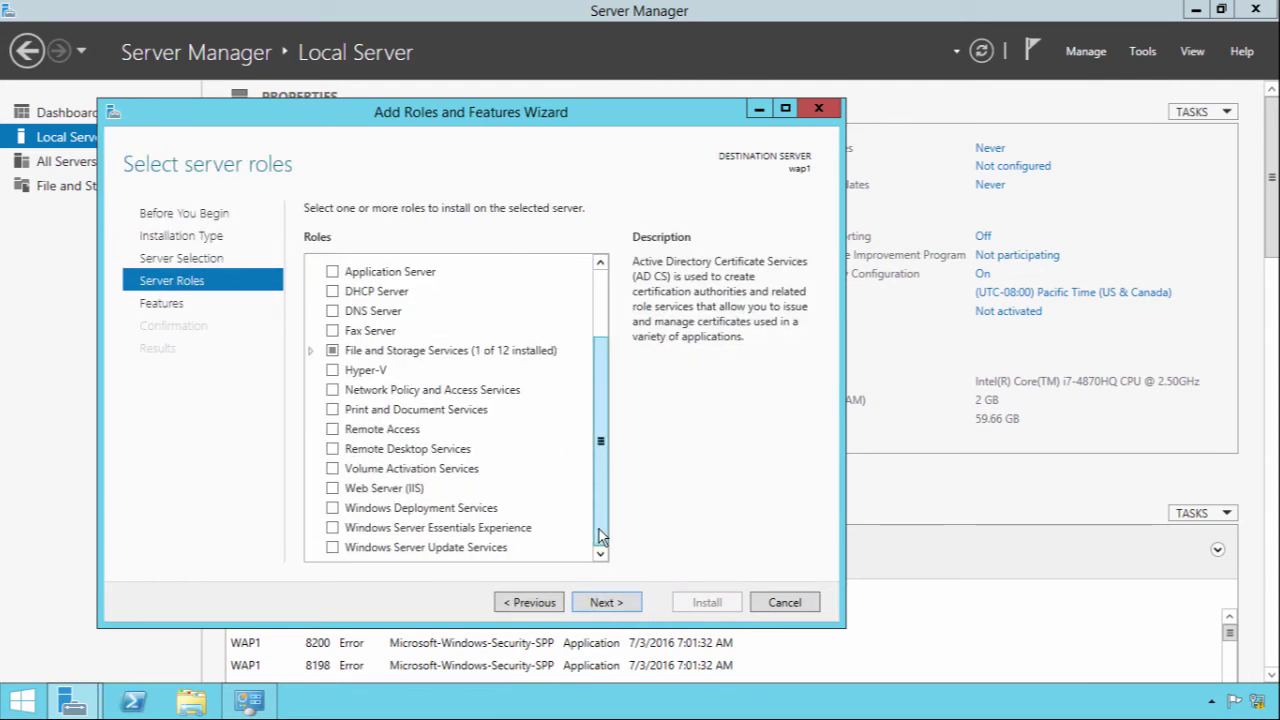
{"action": "left_click", "coordinate": [332, 430]}
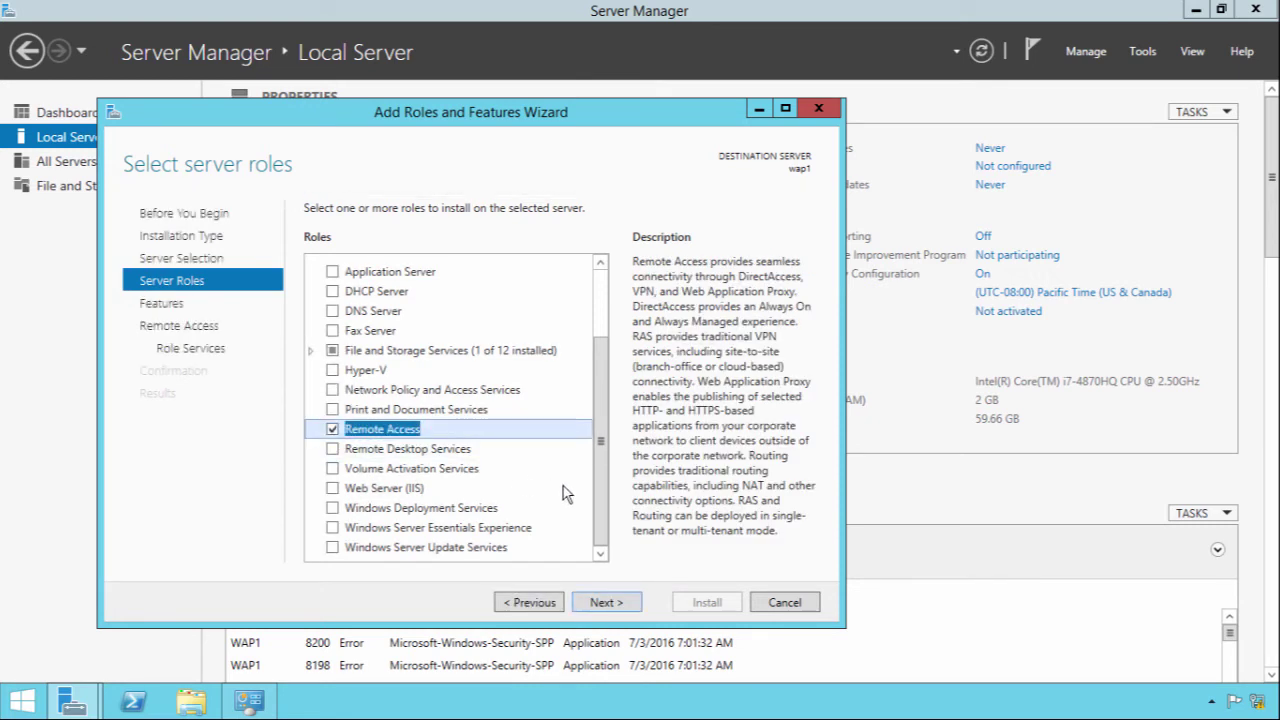
{"action": "left_click", "coordinate": [620, 602]}
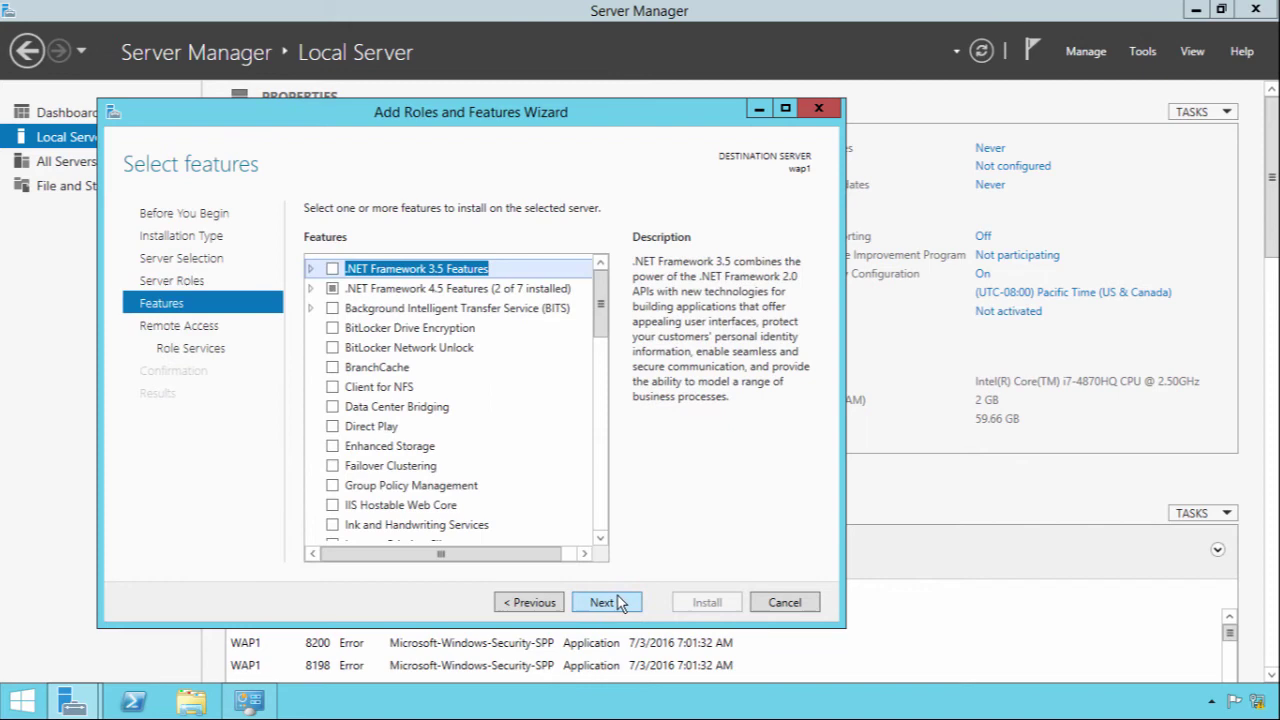
{"action": "left_click", "coordinate": [620, 602]}
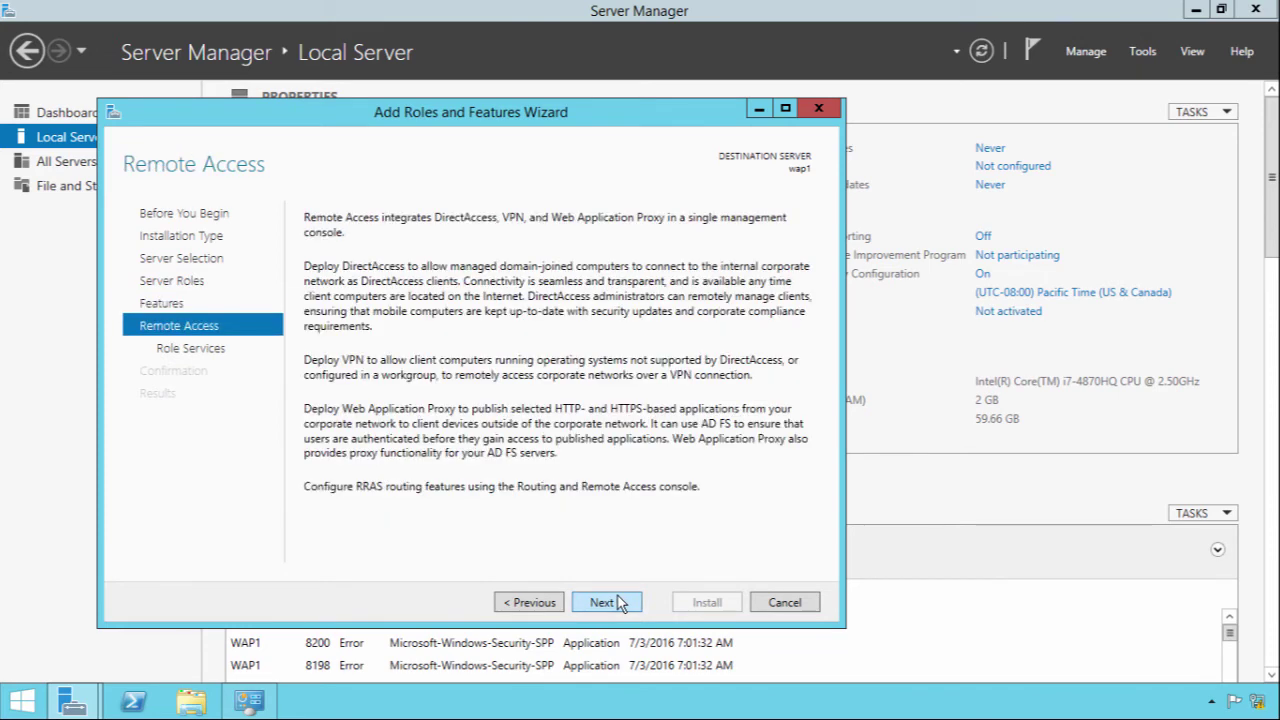
{"action": "left_click", "coordinate": [617, 602]}
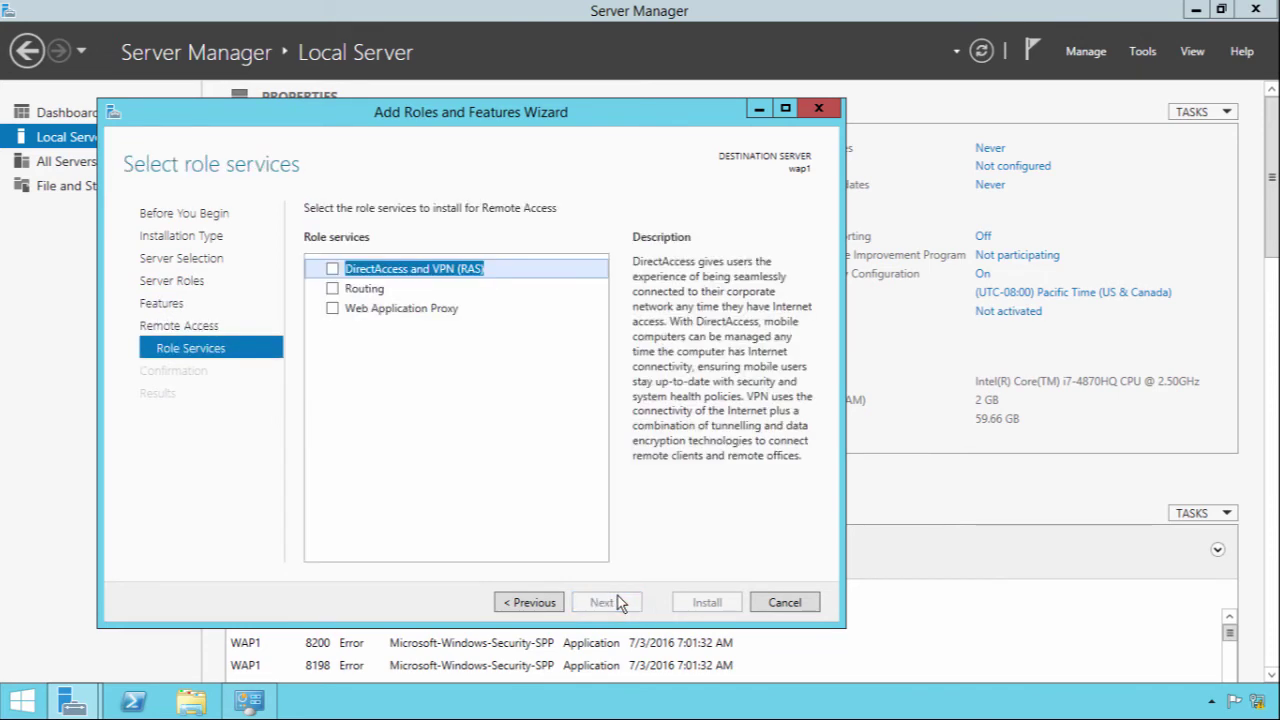
{"action": "left_click", "coordinate": [332, 309]}
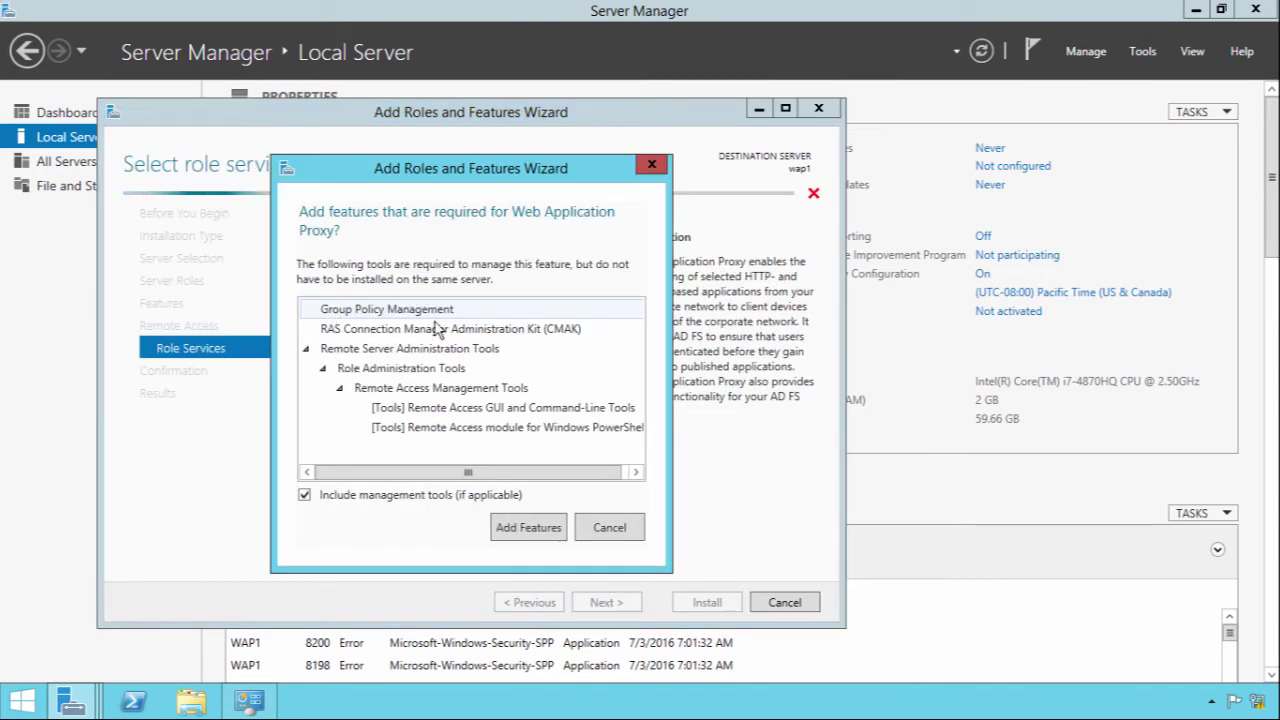
{"action": "left_click", "coordinate": [513, 530]}
{"action": "left_click", "coordinate": [590, 608]}
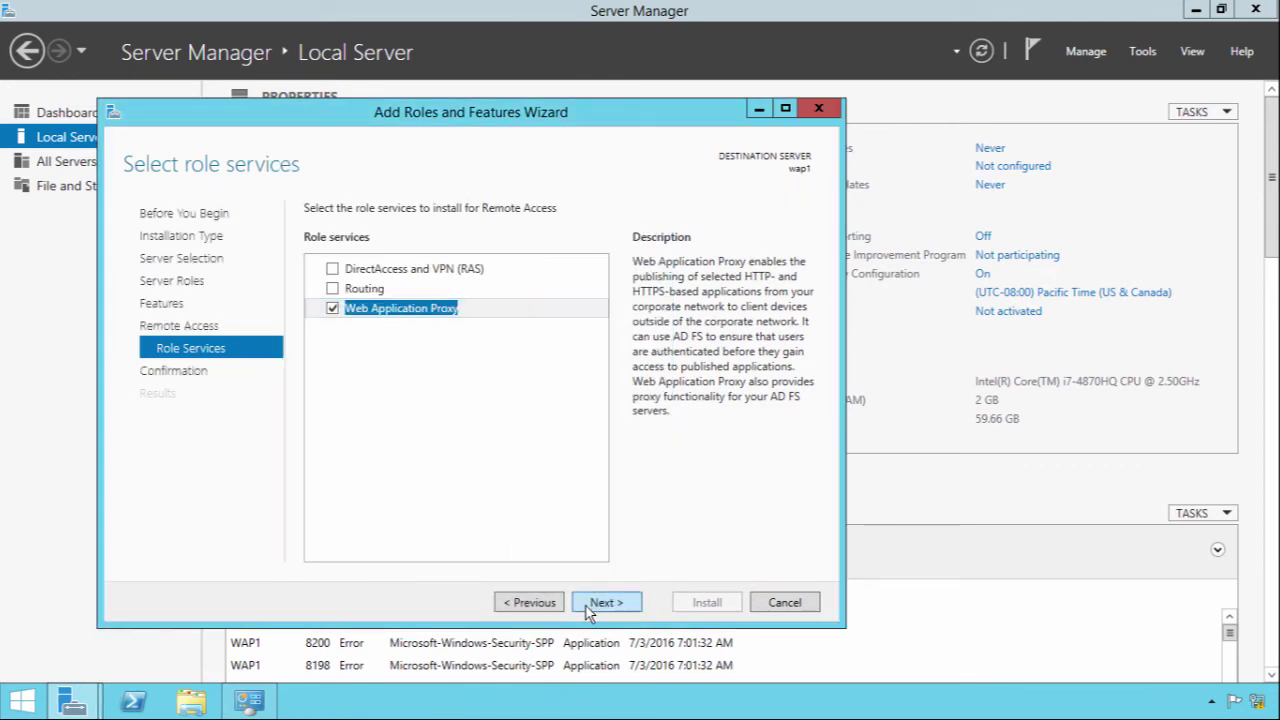
Step: Install Remote Access with automatic restart allowed, then launch the Web Application Proxy Wizard
{"action": "left_click", "coordinate": [430, 237]}
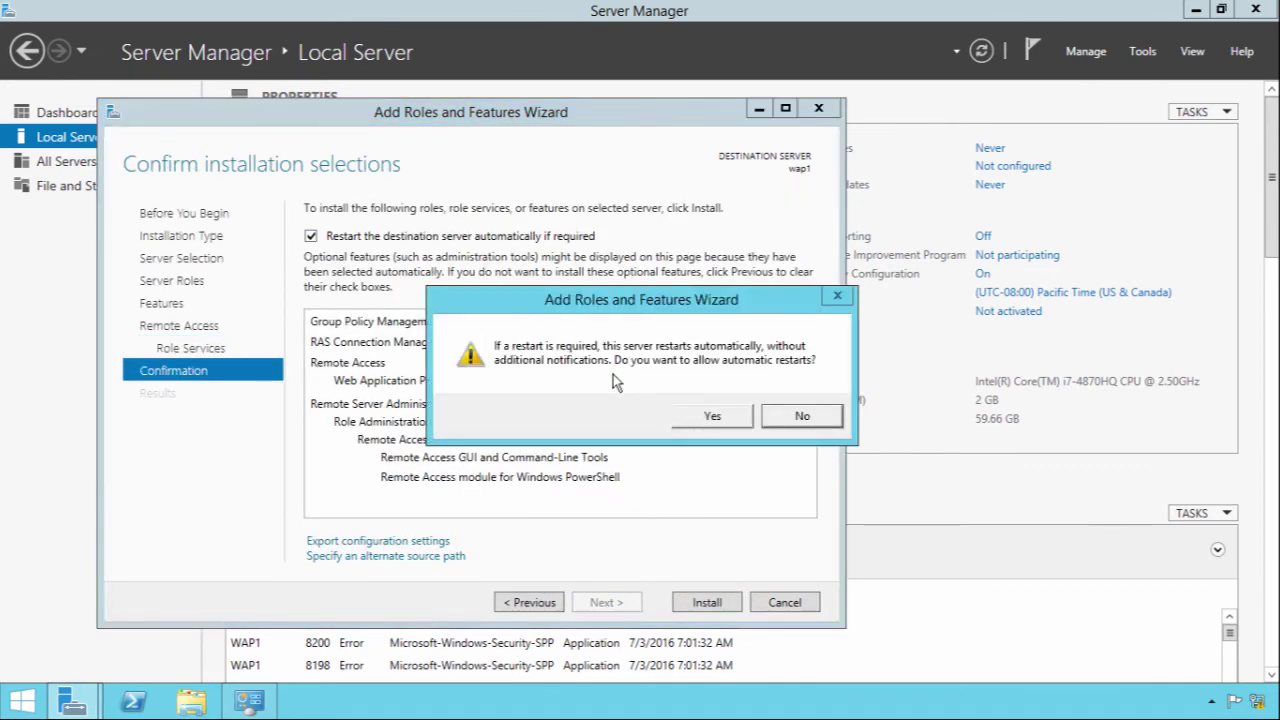
{"action": "left_click", "coordinate": [703, 419]}
{"action": "left_click", "coordinate": [700, 603]}
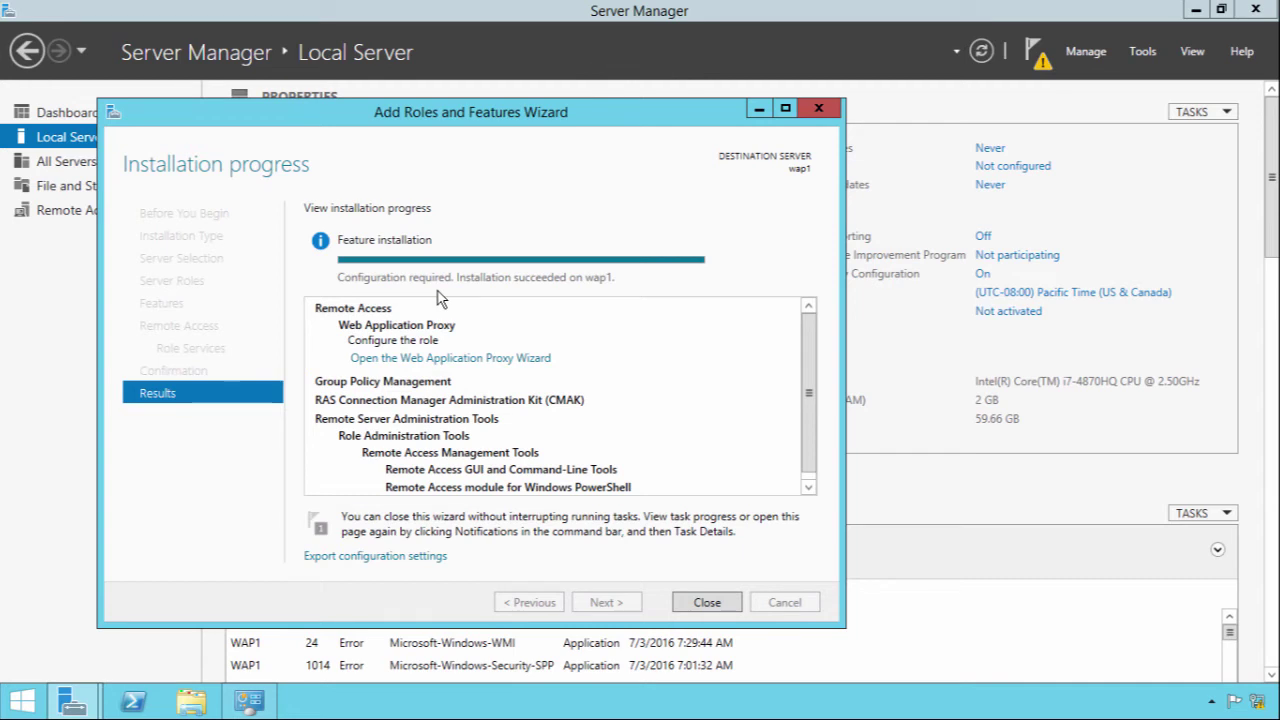
{"action": "left_click", "coordinate": [504, 358]}
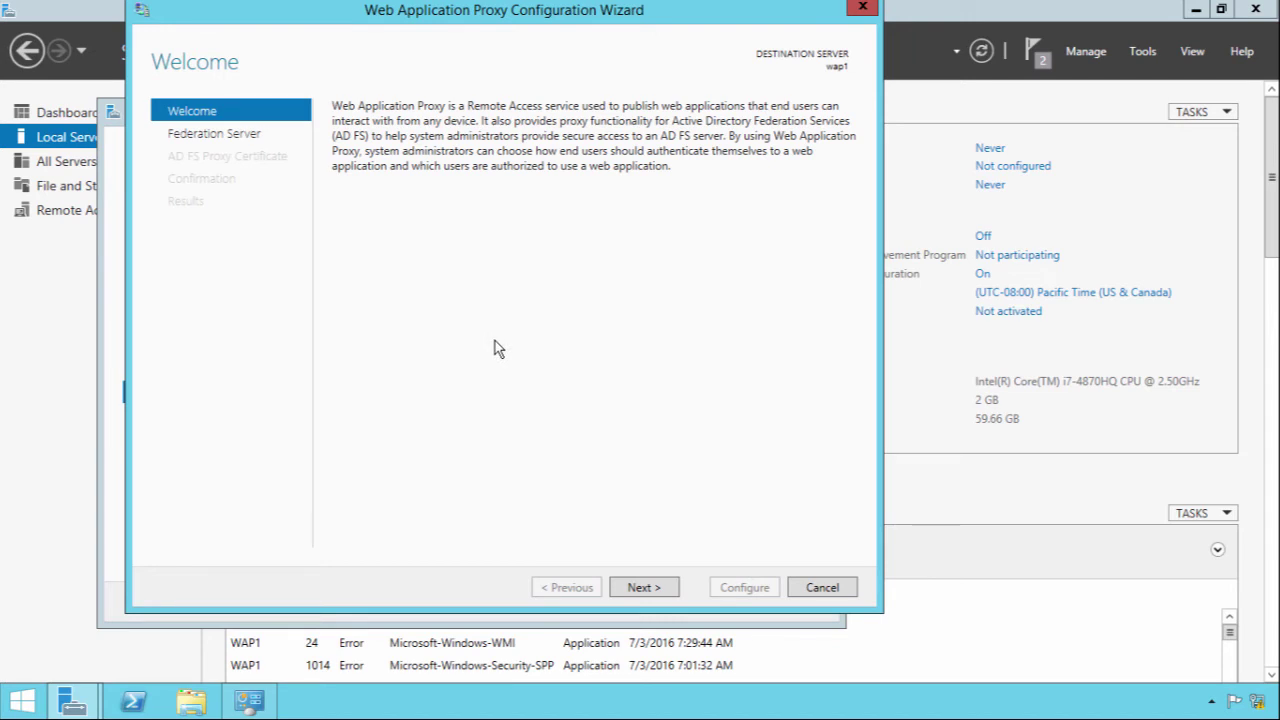
{"action": "left_click_drag", "start_coordinate": [532, 20], "coordinate": [537, 30]}
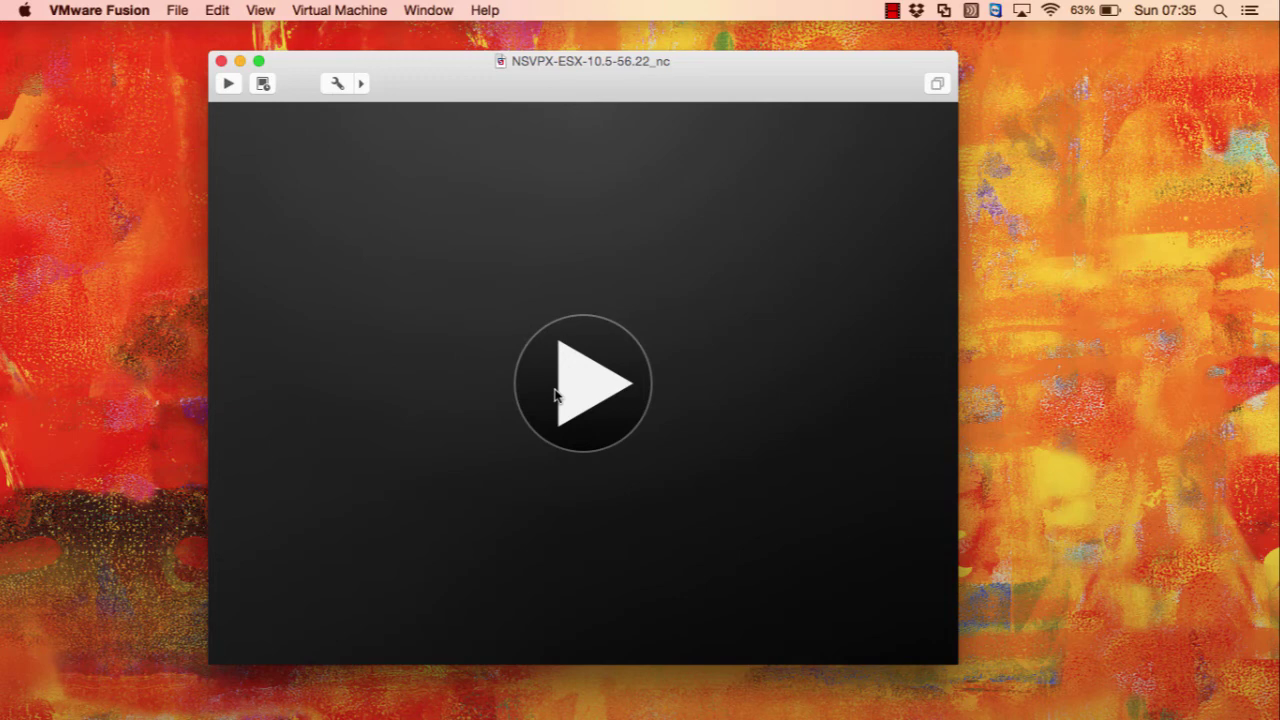
Step: Power on NSVPX-ESX-10.5-56.22_nc without upgrading and boot the default FreeBSD entry
{"action": "left_click", "coordinate": [584, 392]}
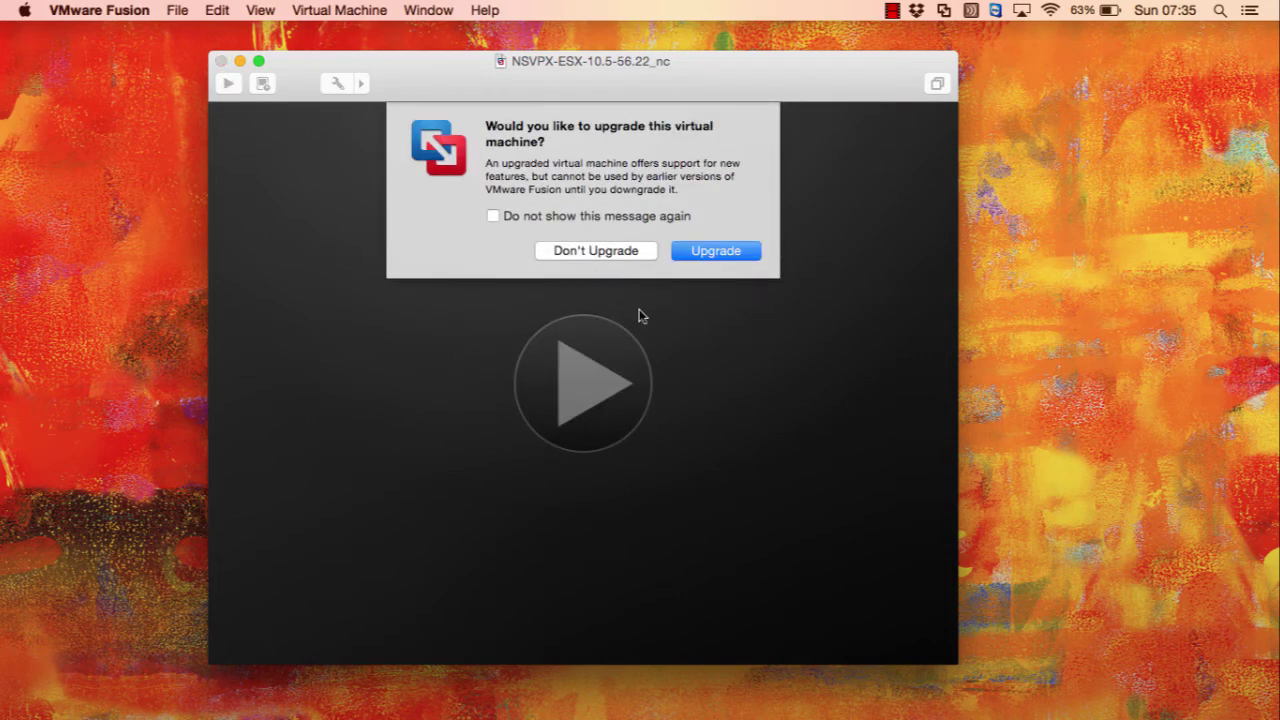
{"action": "left_click", "coordinate": [609, 250]}
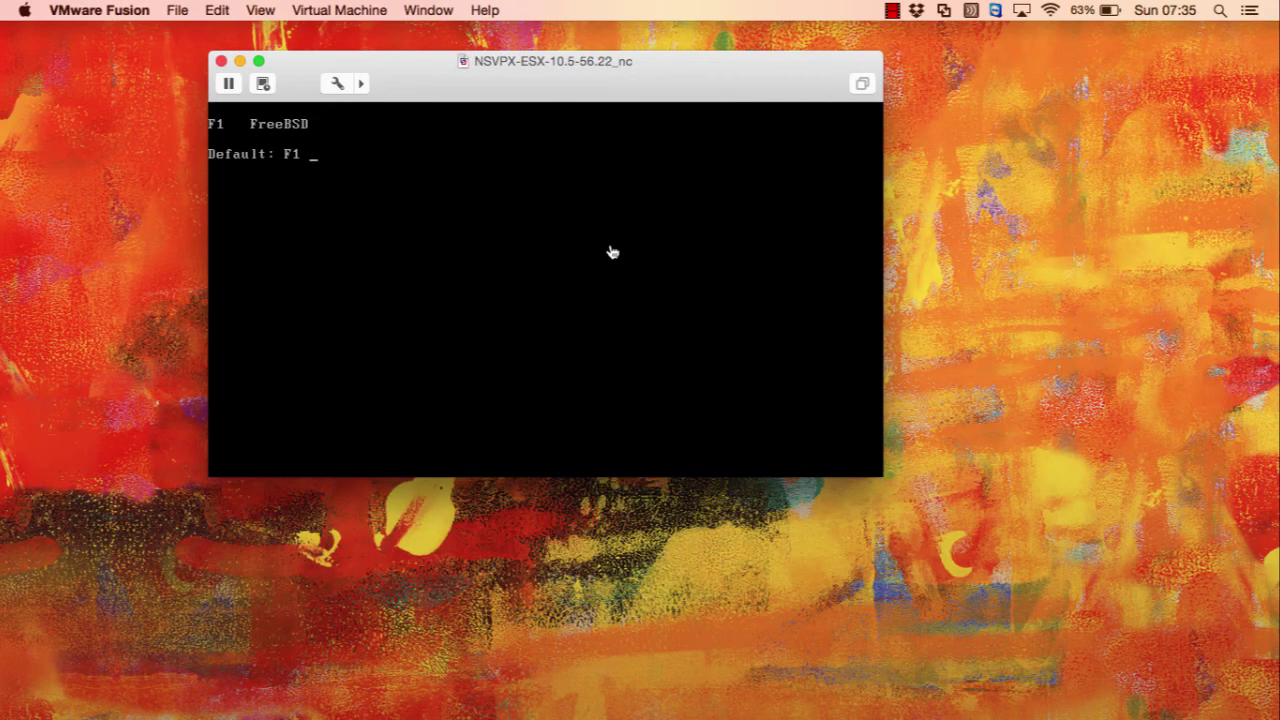
{"action": "left_click", "coordinate": [613, 252]}
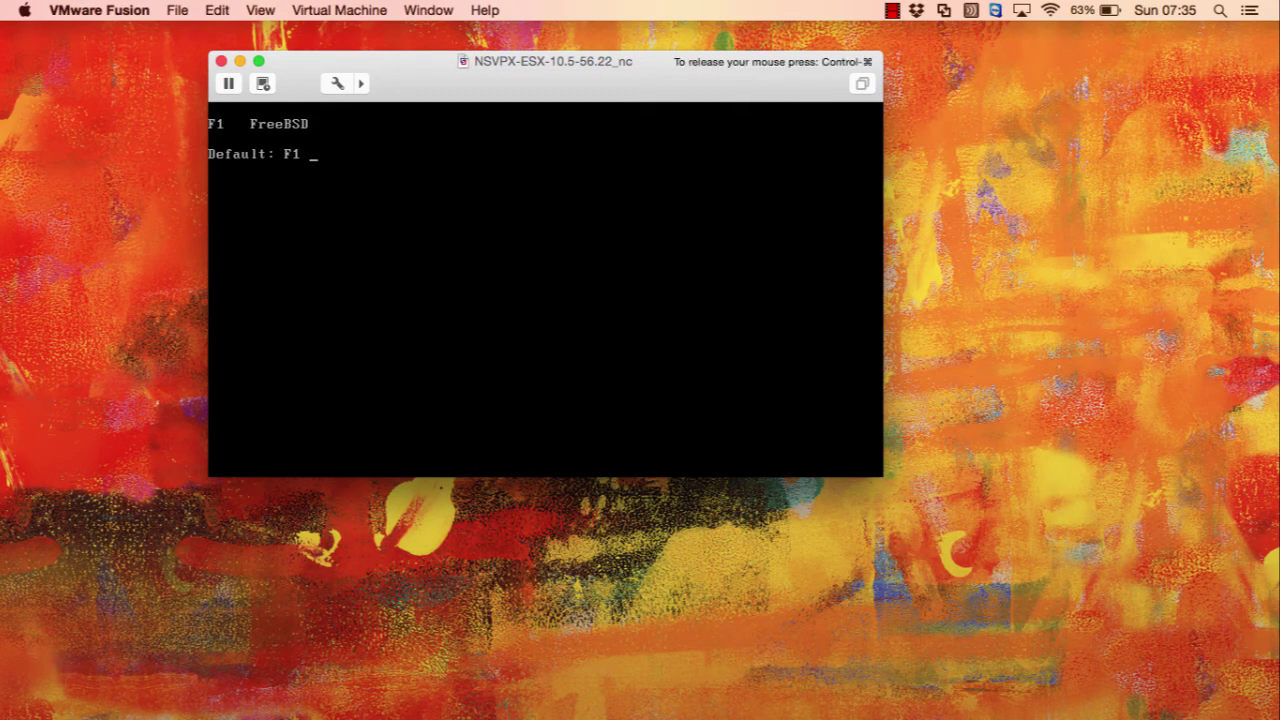
{"action": "key", "text": "Return"}
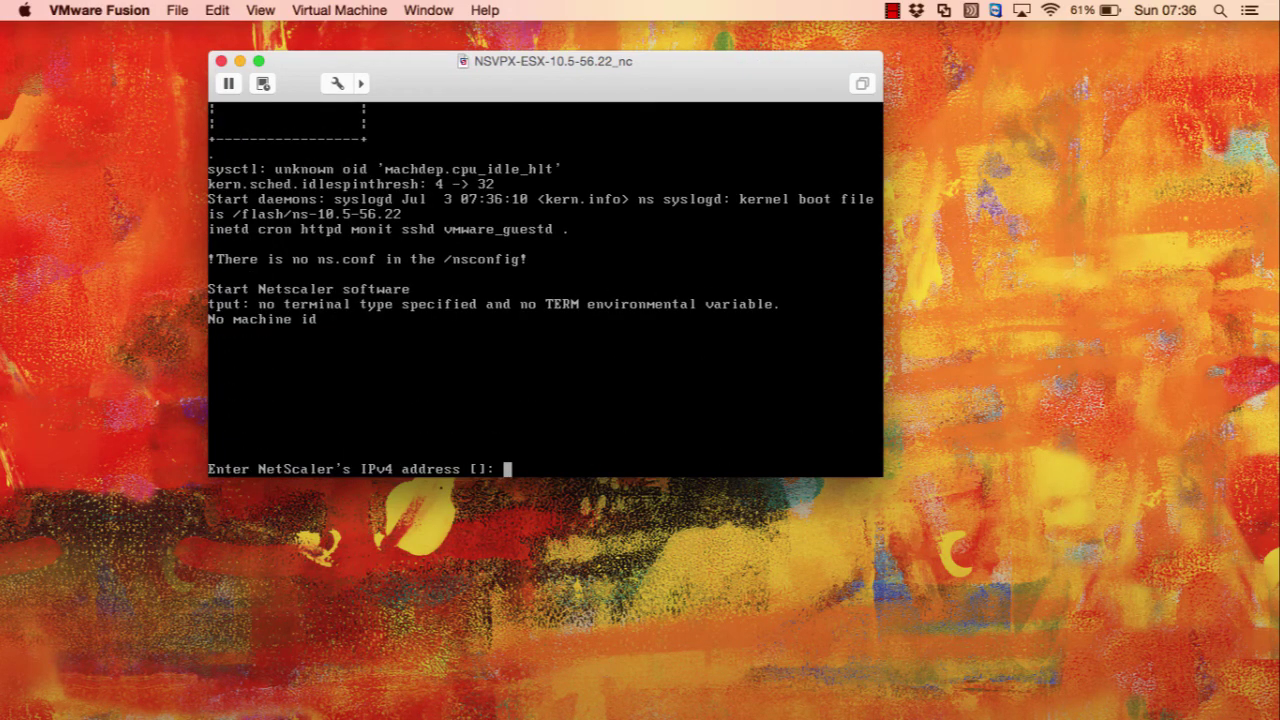
Step: Enter IP 172.16.10.10, netmask 255.255.255.0, gateway 172.16.10.1, then choose option 4 to save
{"action": "type", "text": "172.16.10.10"}
{"action": "key", "text": "Return"}
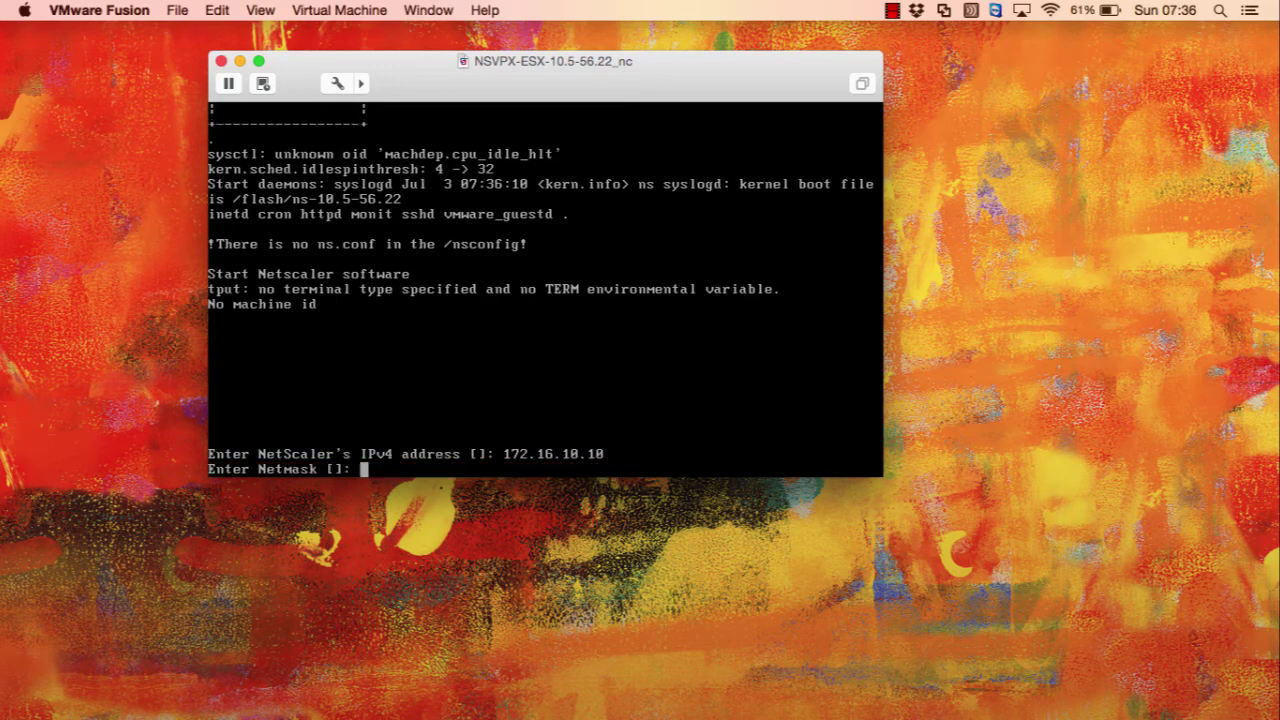
{"action": "type", "text": "255.255.255.0"}
{"action": "key", "text": "Return"}
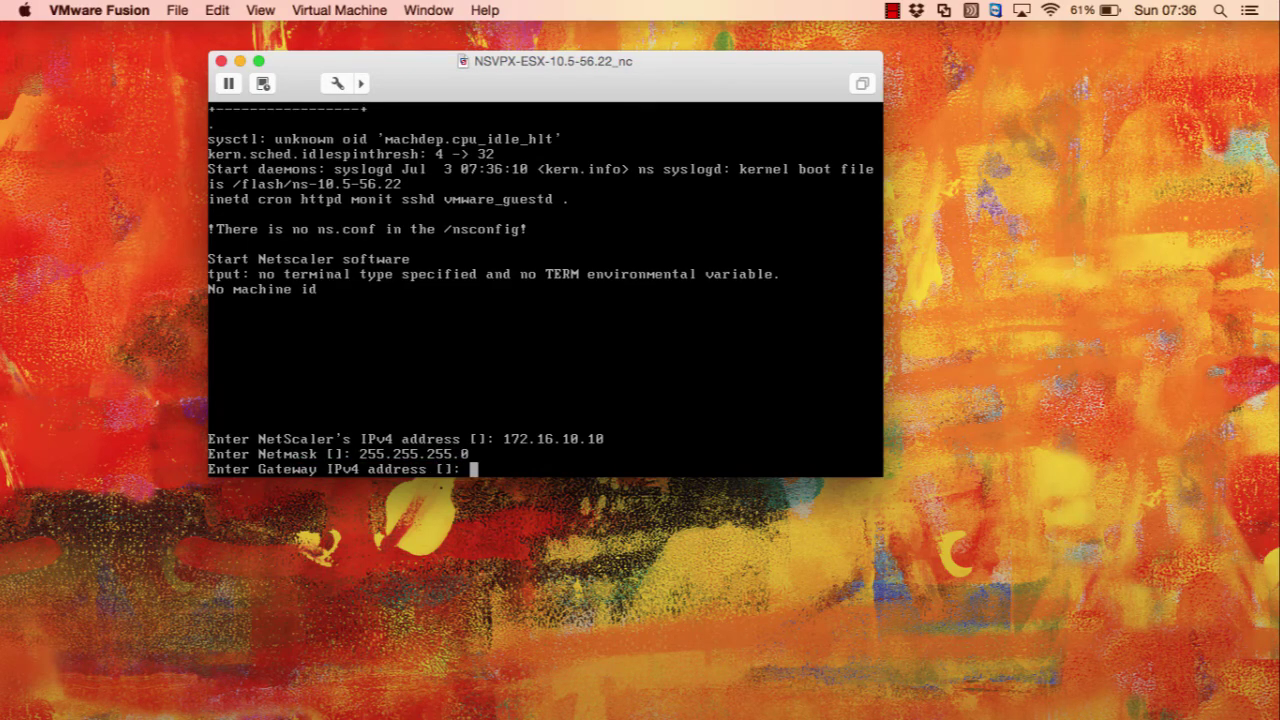
{"action": "type", "text": "172.16.10.1"}
{"action": "key", "text": "Return"}
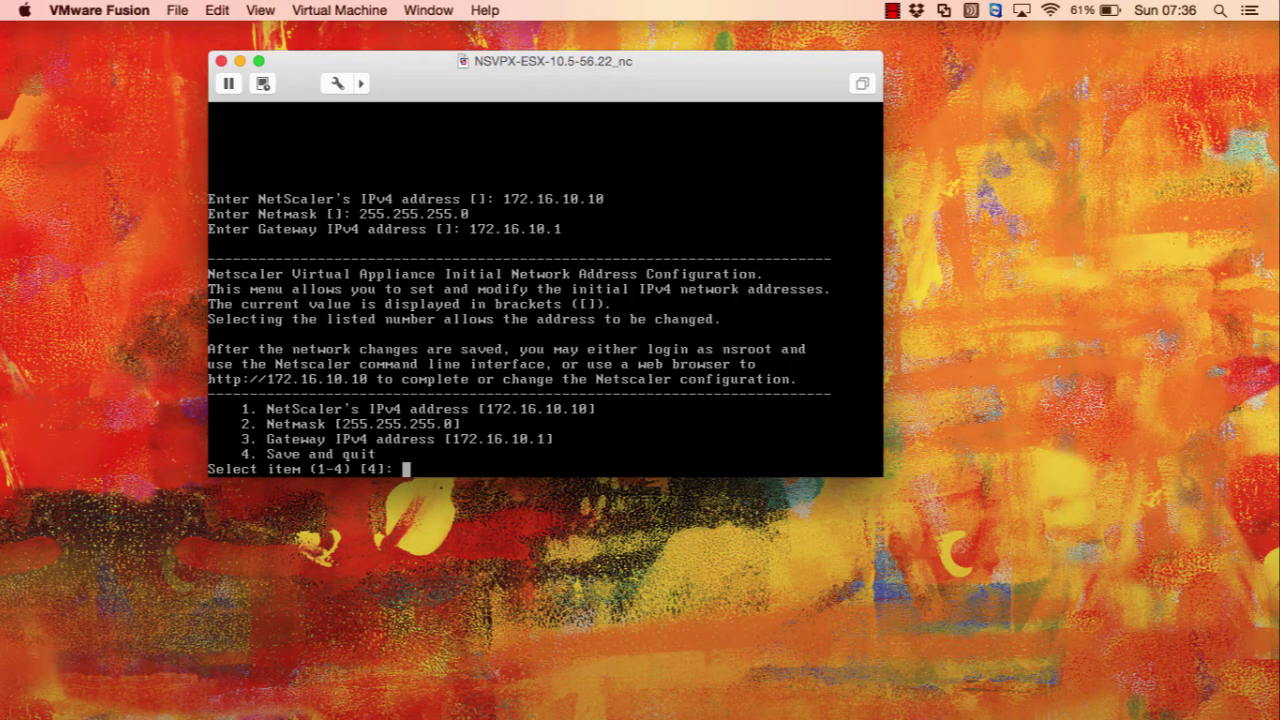
{"action": "type", "text": "4"}
{"action": "key", "text": "Return"}
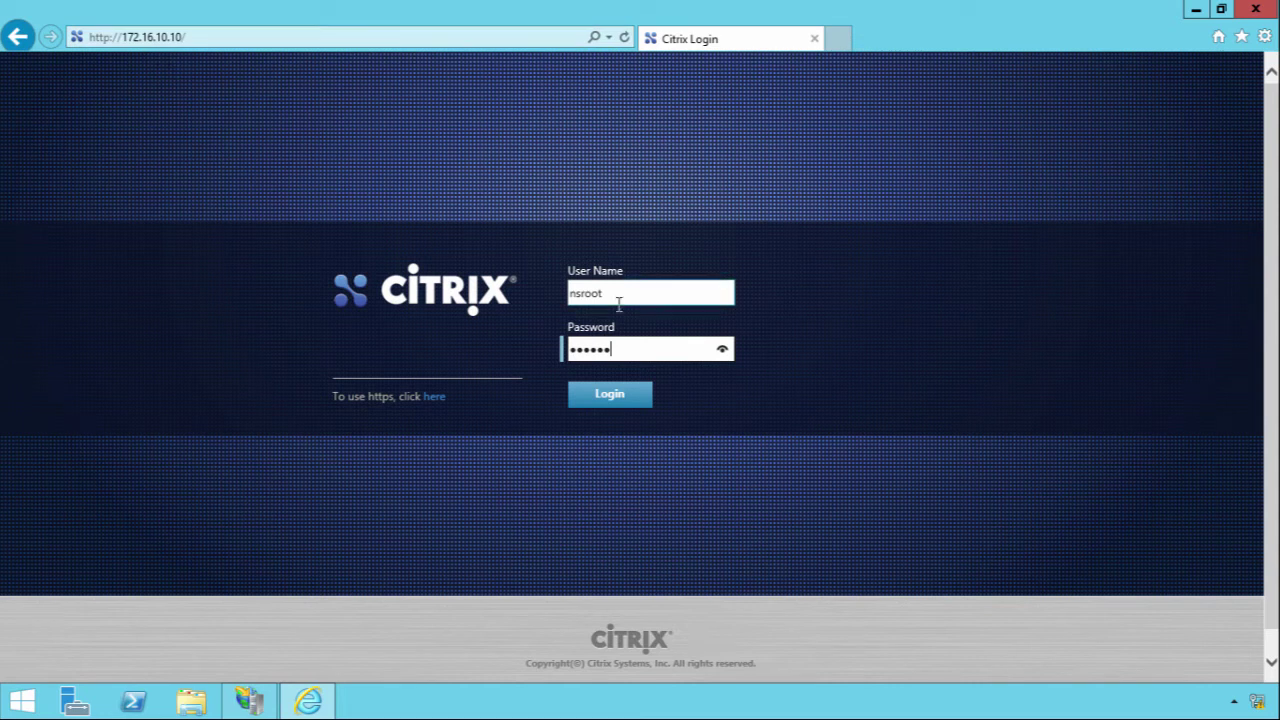
Step: Log in with the administrator credentials to reach the wizard, where NetScaler IP 172.16.10.10 is already done
{"action": "left_click_drag", "start_coordinate": [617, 297], "coordinate": [555, 308]}
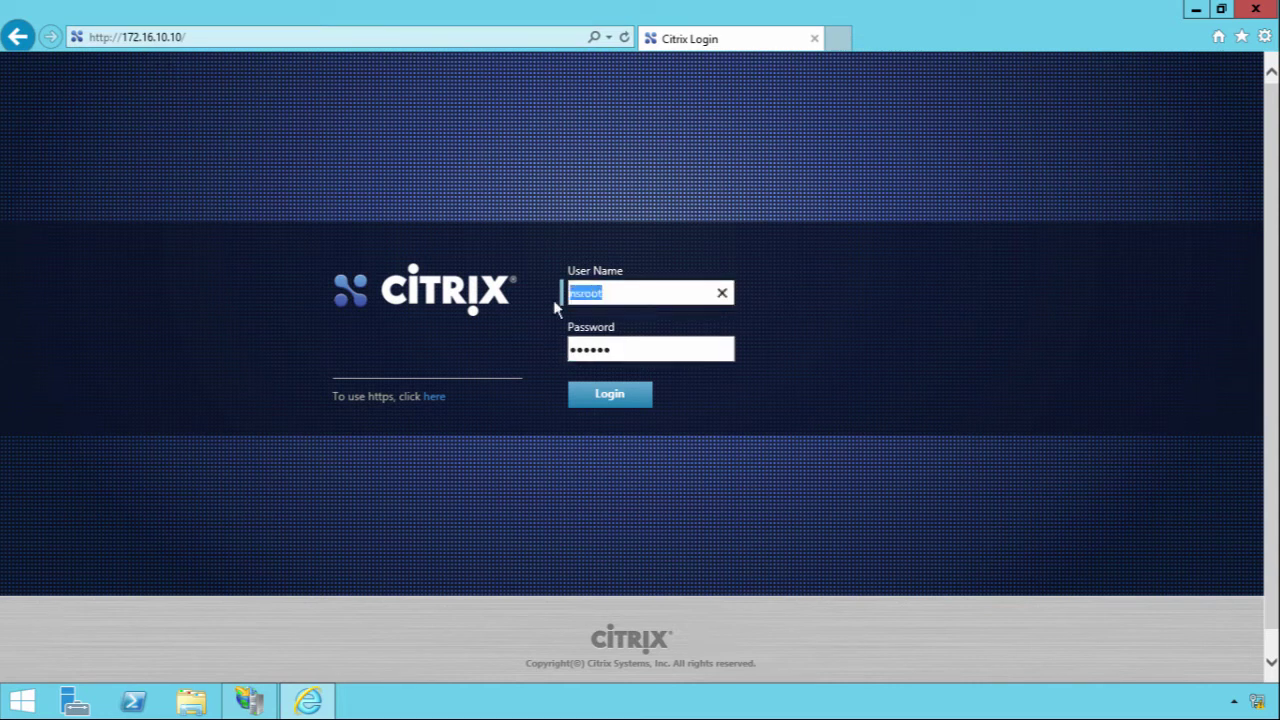
{"action": "left_click", "coordinate": [599, 392]}
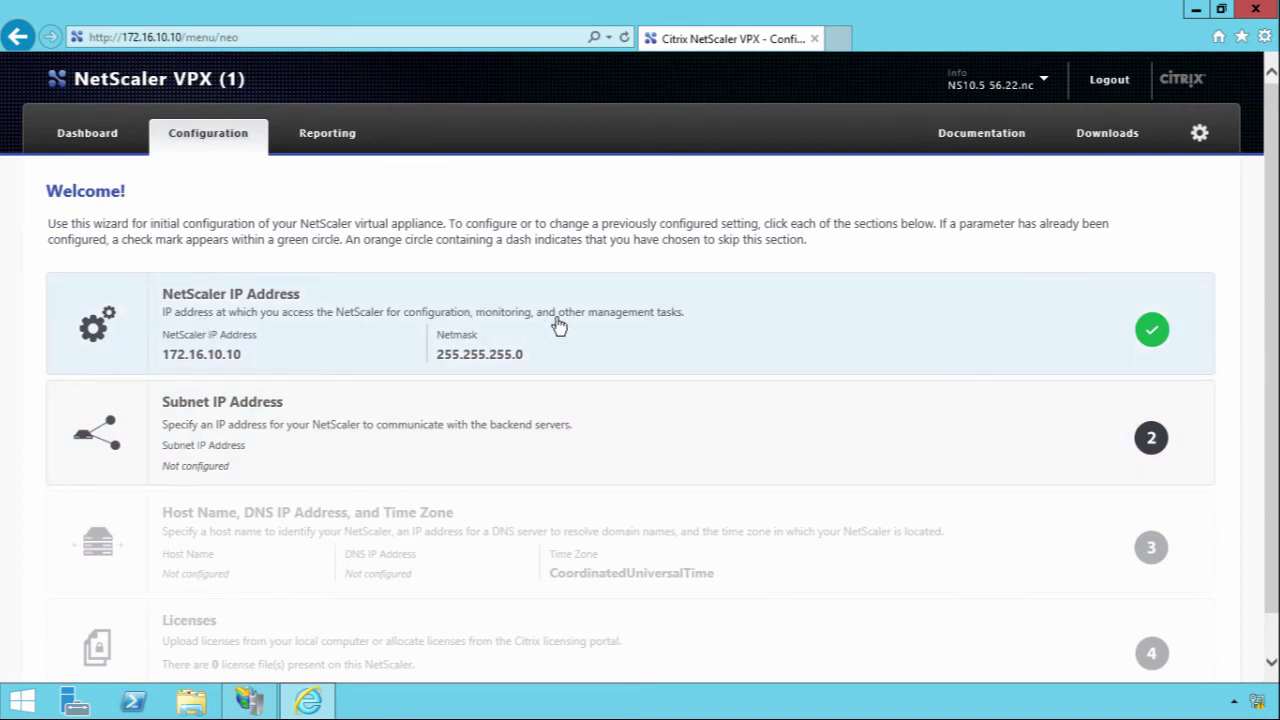
Step: Set the subnet IP address to 172.16.10.11
{"action": "left_click", "coordinate": [437, 421]}
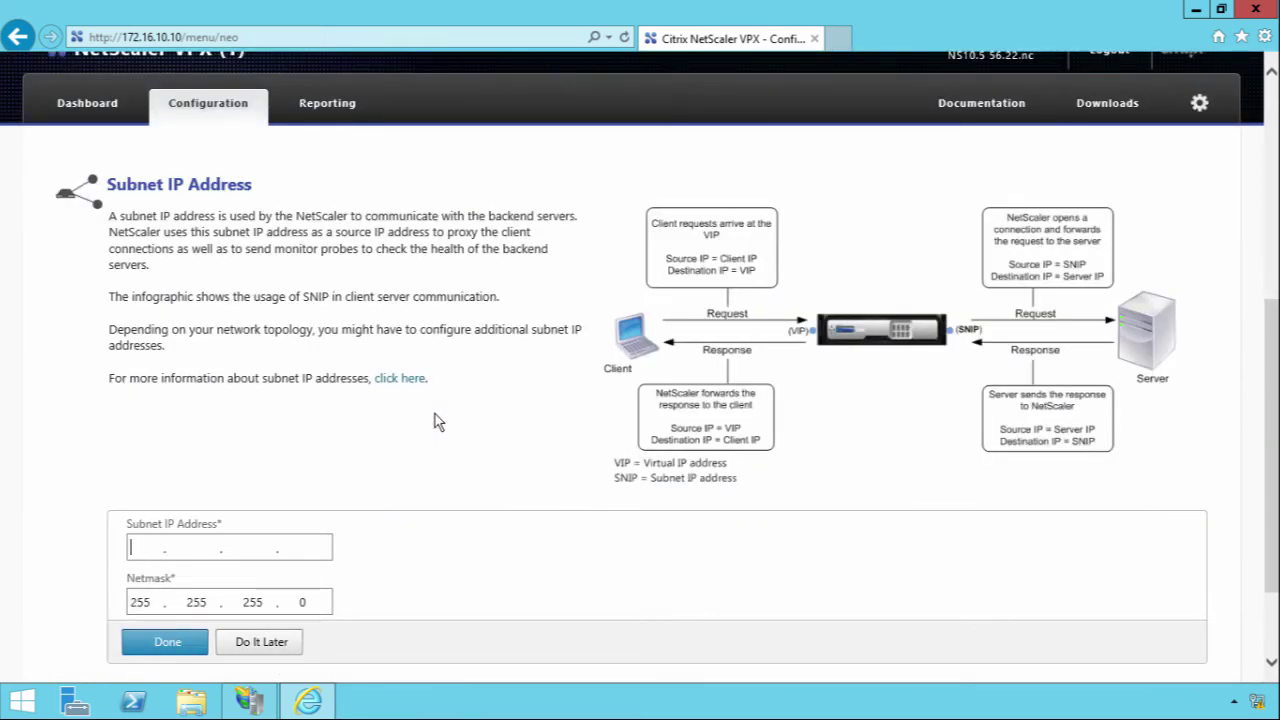
{"action": "type", "text": "172 . 16 . 10 . 11"}
{"action": "left_click", "coordinate": [162, 641]}
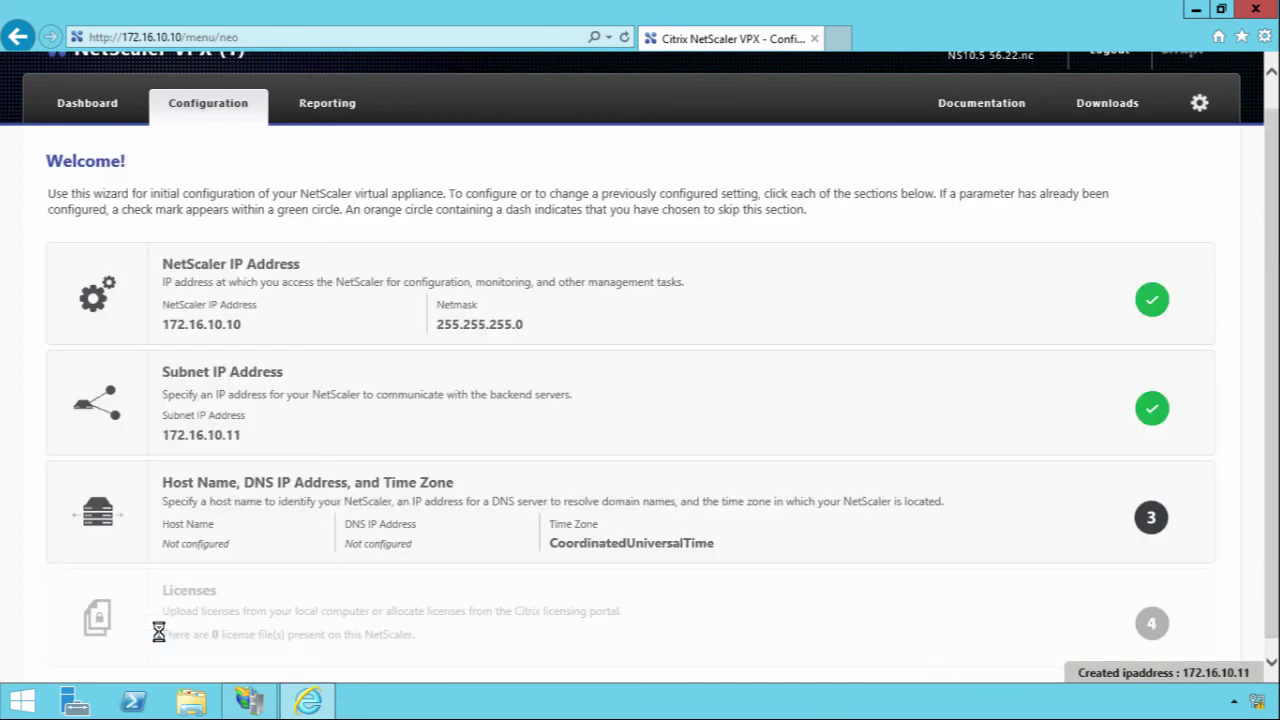
Step: Set host name netscaler1 with DNS server 172.16.10.2
{"action": "left_click", "coordinate": [330, 500]}
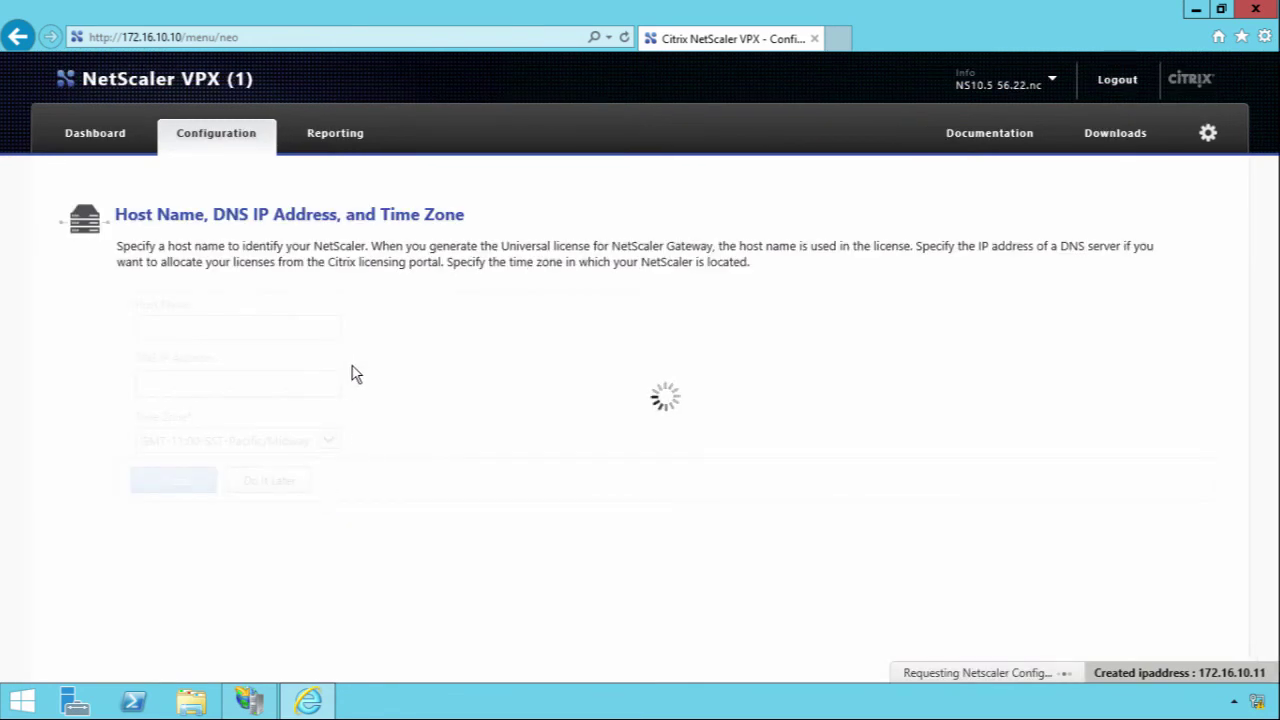
{"action": "type", "text": "netscaler1"}
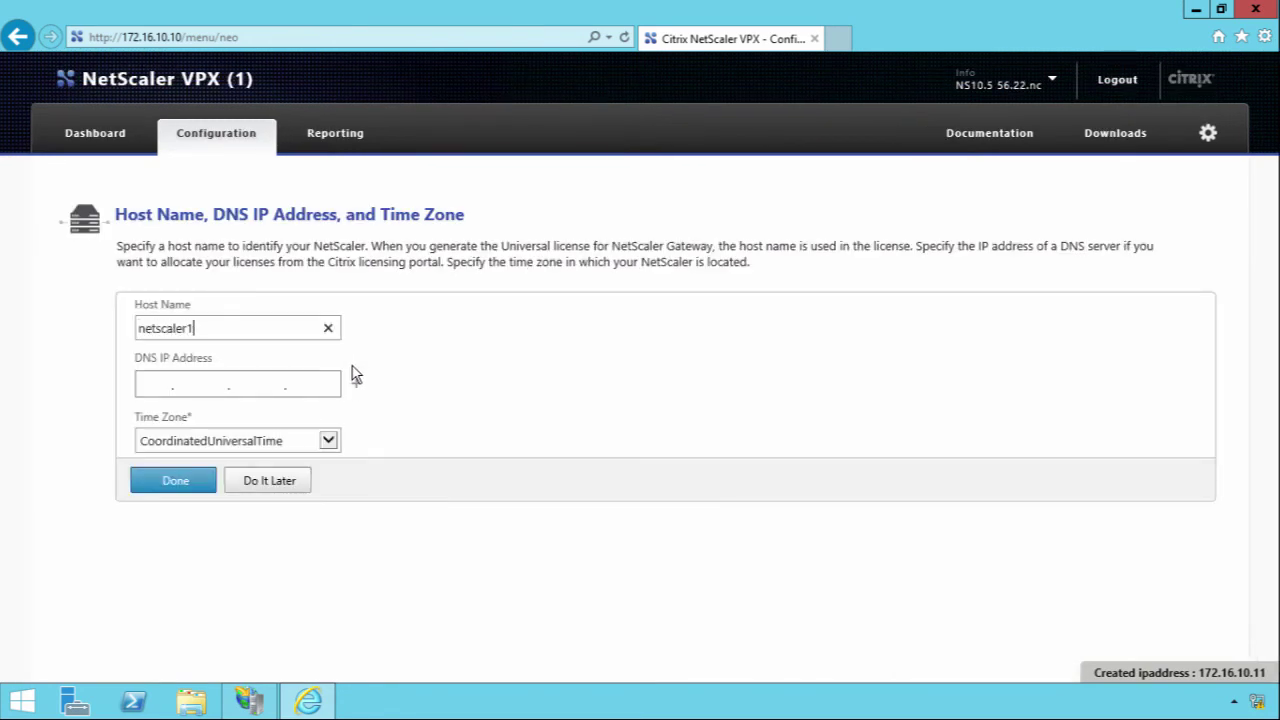
{"action": "key", "text": "Tab"}
{"action": "type", "text": "172.16.10.2"}
{"action": "left_click", "coordinate": [186, 484]}
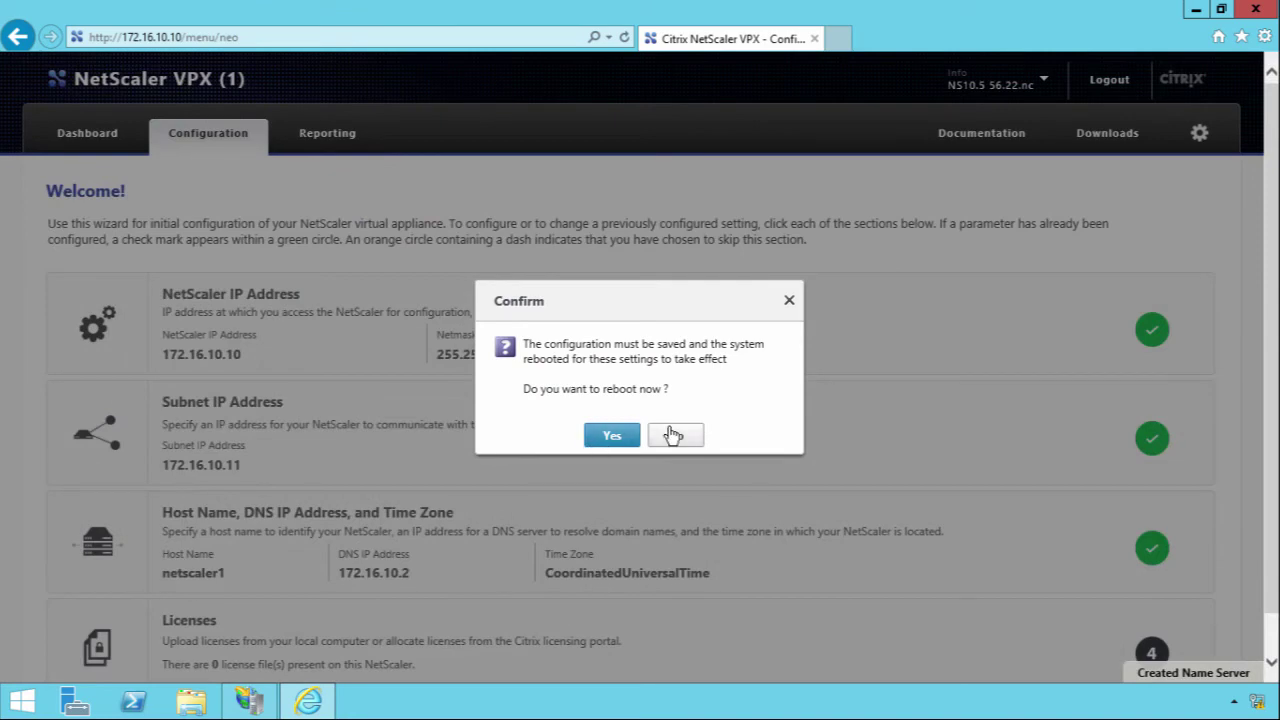
Step: Decline the reboot, open the Licenses settings, and bring up the Windows Start screen
{"action": "left_click", "coordinate": [675, 435]}
{"action": "scroll", "coordinate": [495, 515], "scroll_direction": "down", "scroll_amount": 1}
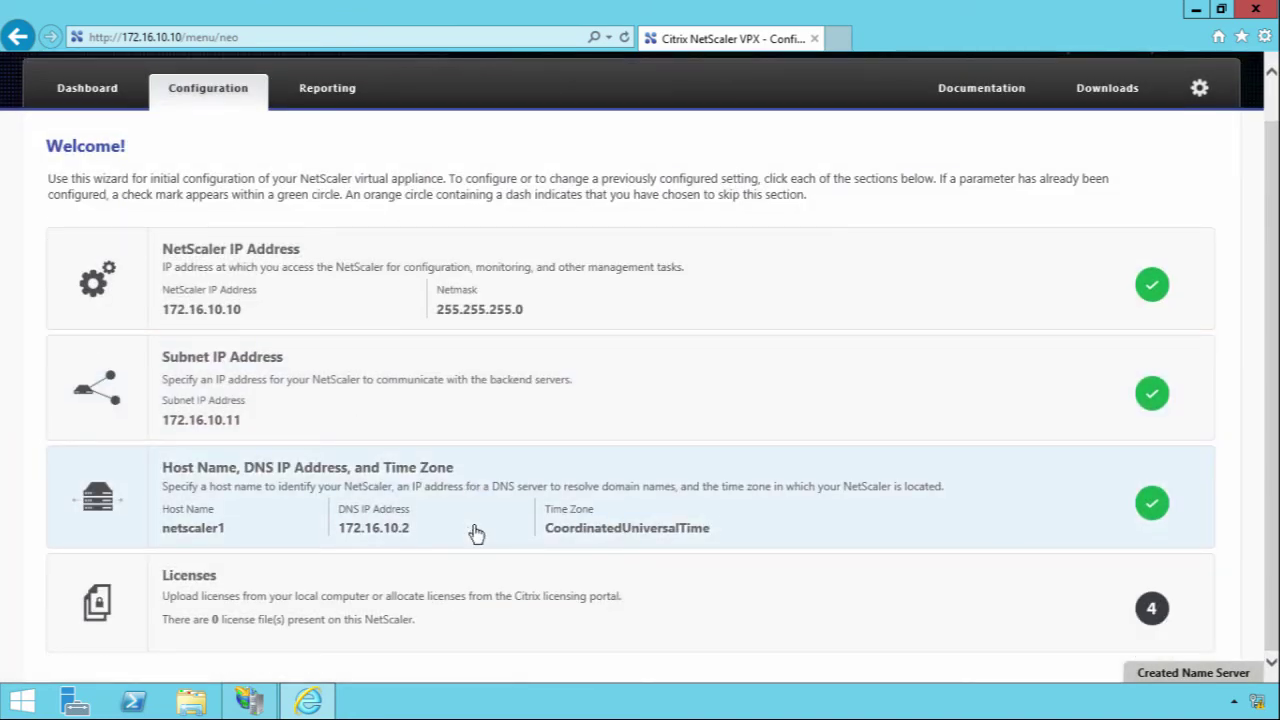
{"action": "left_click", "coordinate": [403, 598]}
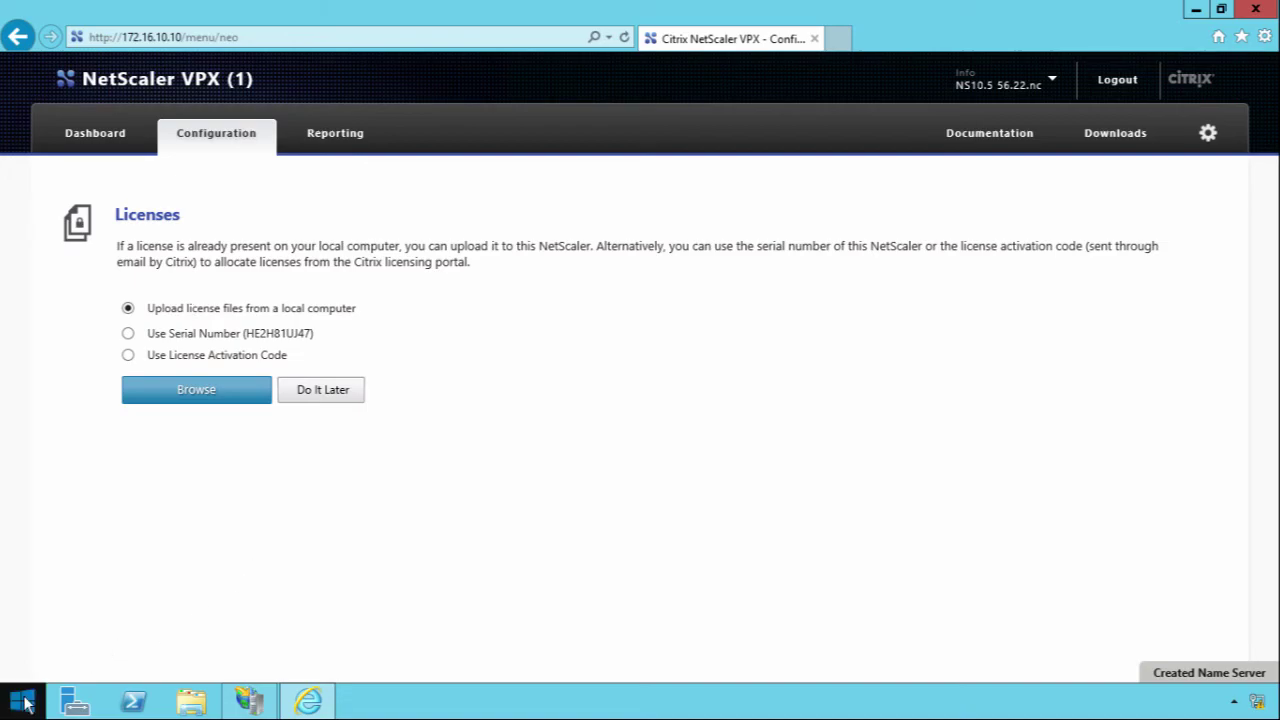
{"action": "left_click", "coordinate": [24, 702]}
Step: Dismiss the Start search results and return to the desktop
{"action": "type", "text": "co"}
{"action": "key", "text": "Escape"}
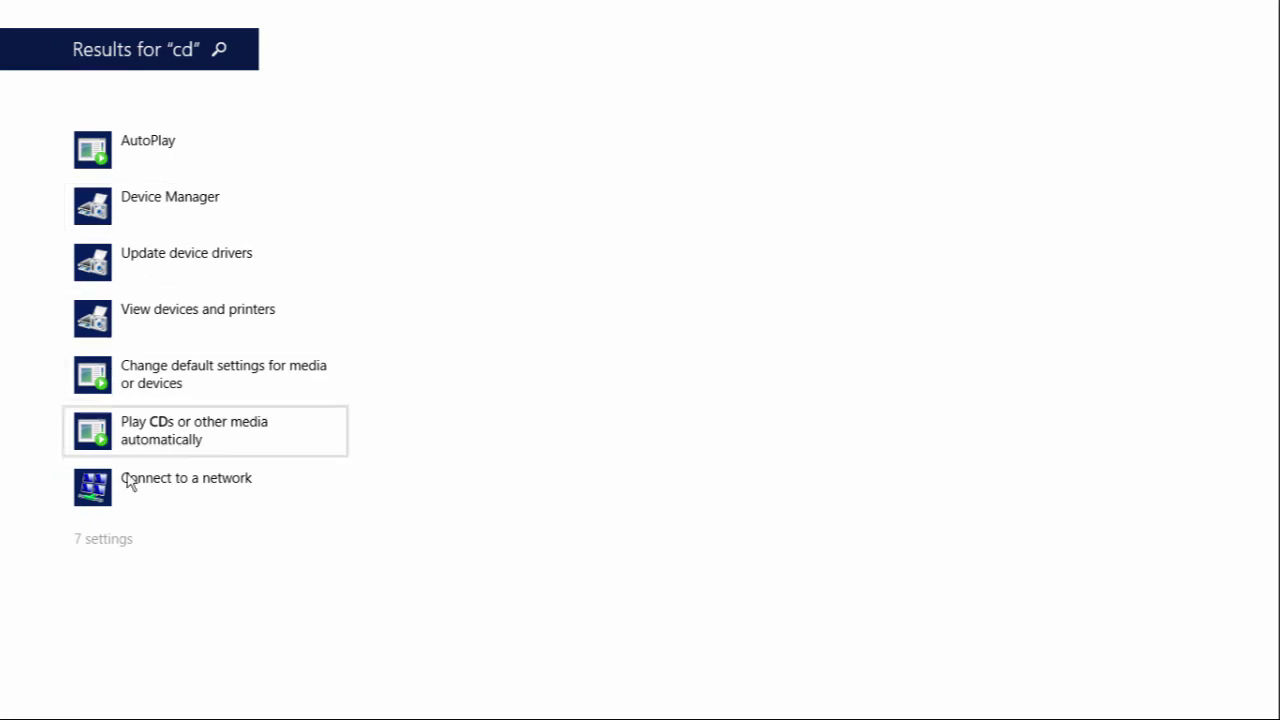
{"action": "key", "text": "Escape"}
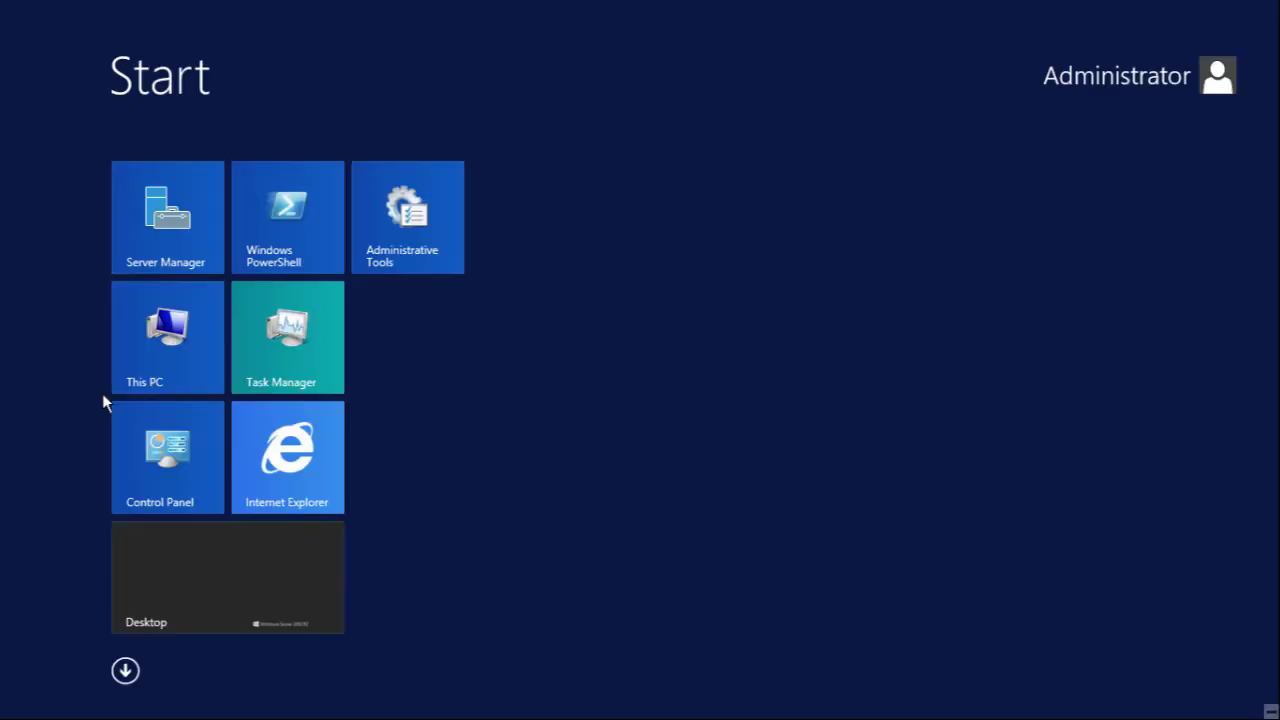
{"action": "left_click", "coordinate": [180, 611]}
Step: Launch cmd from Run and list the ARP table with arp -a
{"action": "key", "text": "super+r"}
{"action": "type", "text": "cmd"}
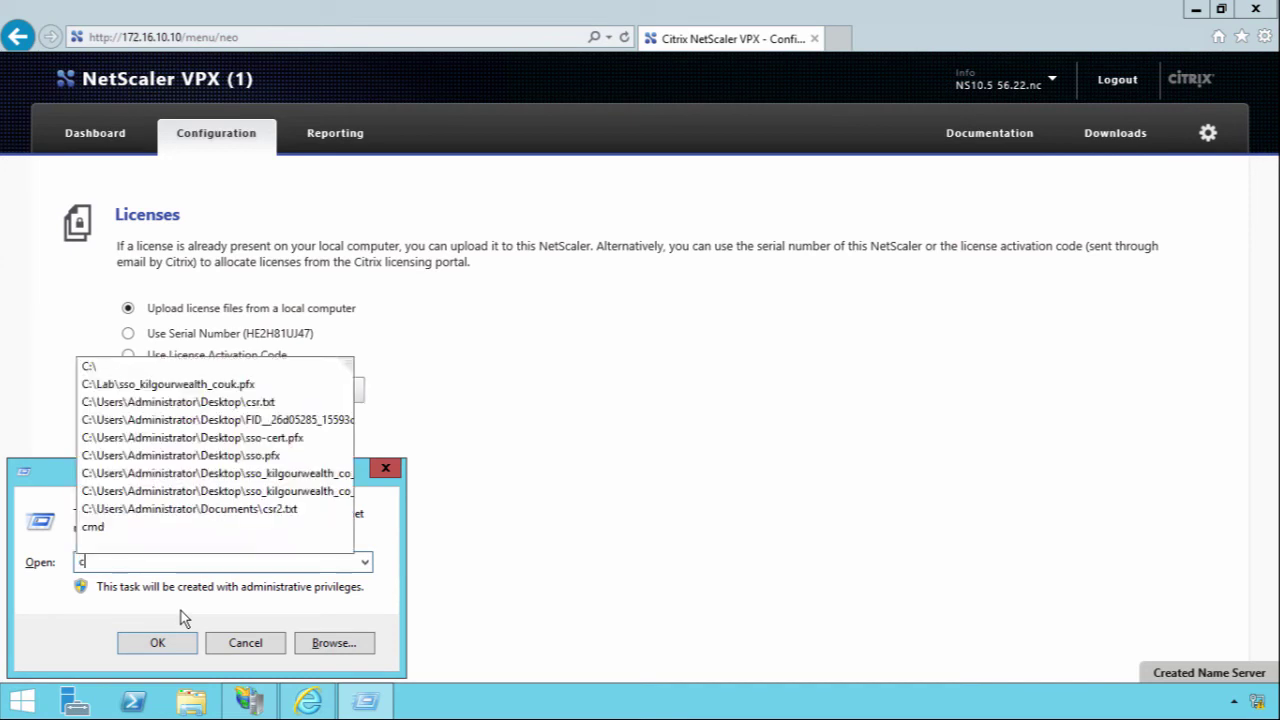
{"action": "key", "text": "Return"}
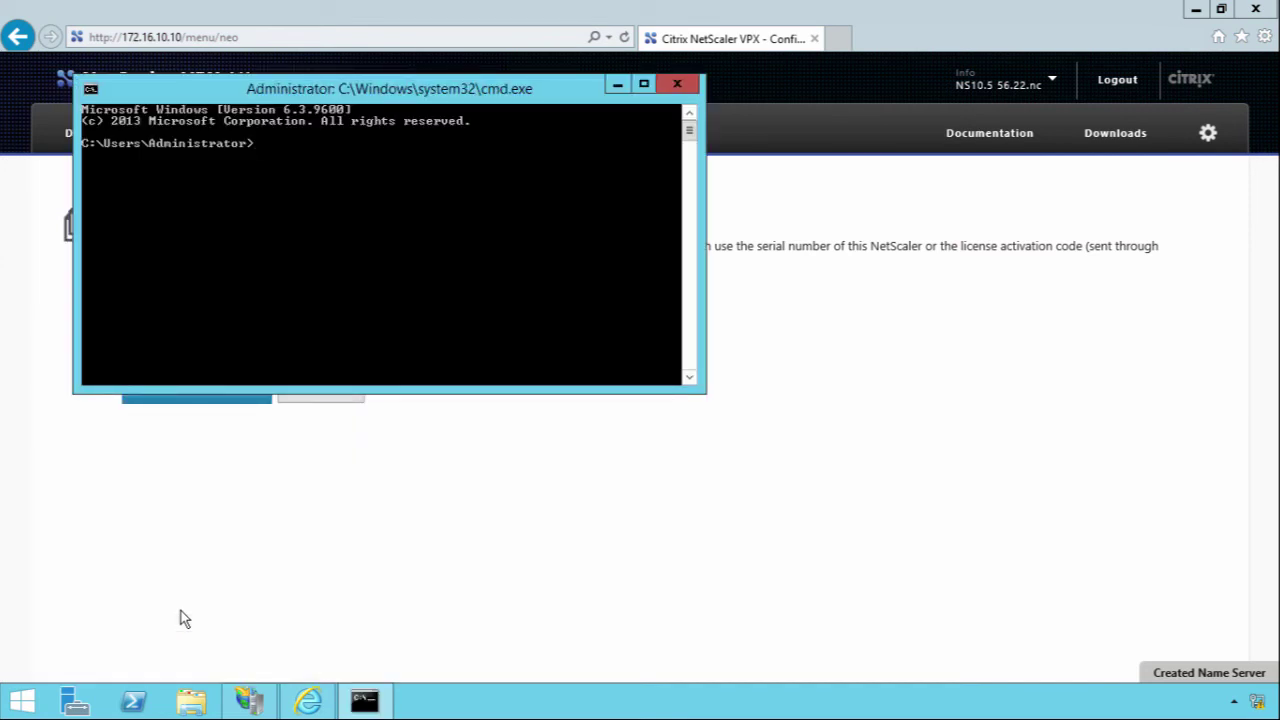
{"action": "type", "text": "arp -a"}
{"action": "key", "text": "Return"}
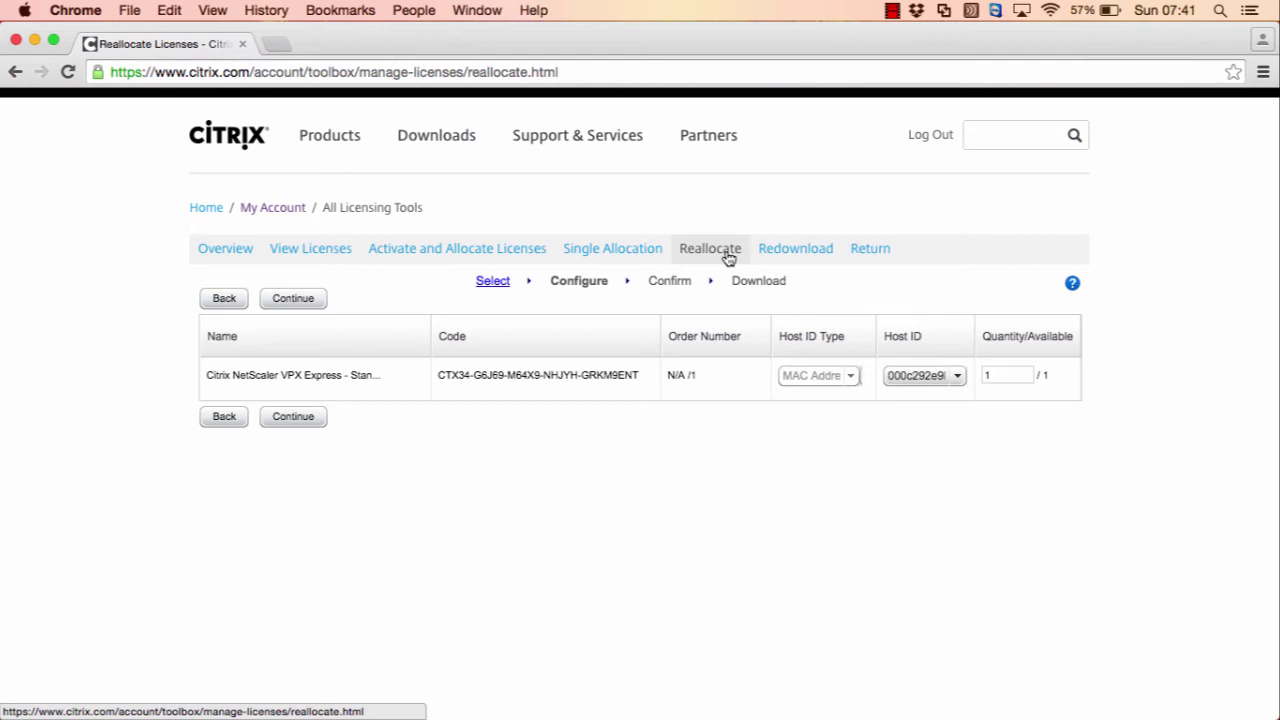
Step: Check the host ID value on the Reallocate page
{"action": "left_click", "coordinate": [910, 378]}
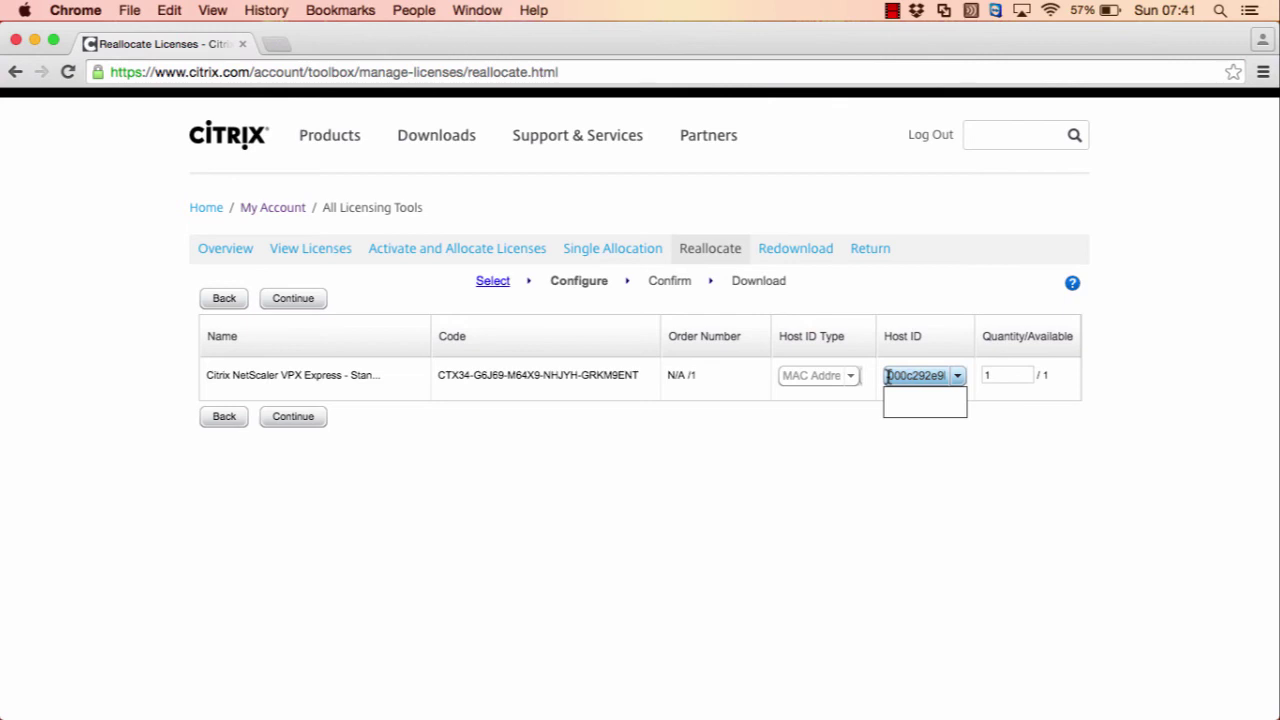
{"action": "left_click_drag", "start_coordinate": [886, 376], "coordinate": [958, 383]}
{"action": "left_click", "coordinate": [858, 421]}
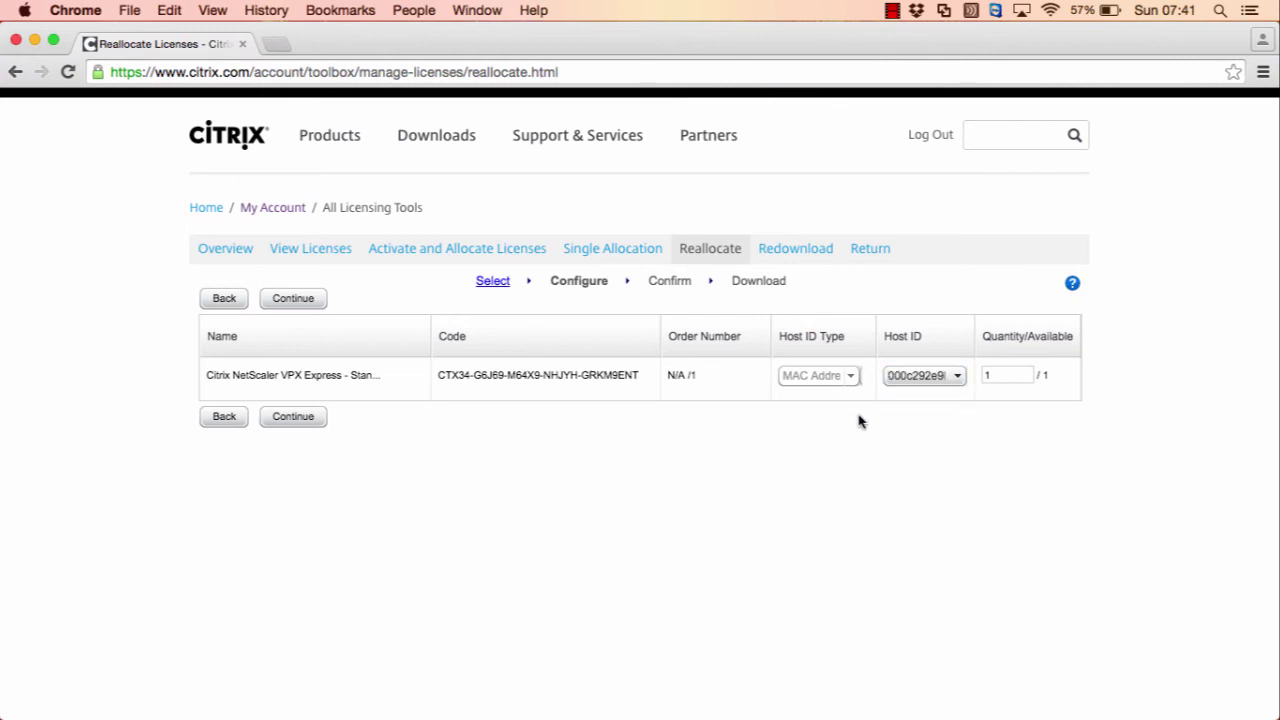
Step: Confirm reallocating the license to that host ID and download the .lic file
{"action": "left_click", "coordinate": [292, 419]}
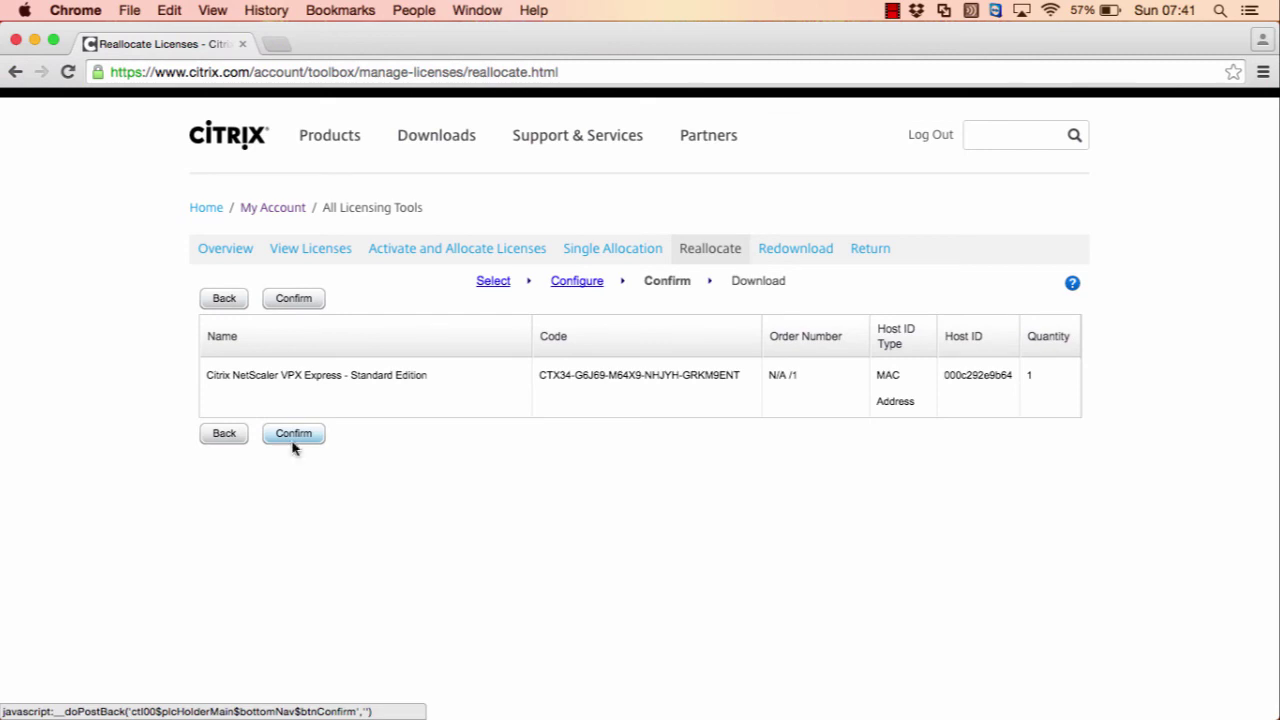
{"action": "left_click", "coordinate": [292, 441]}
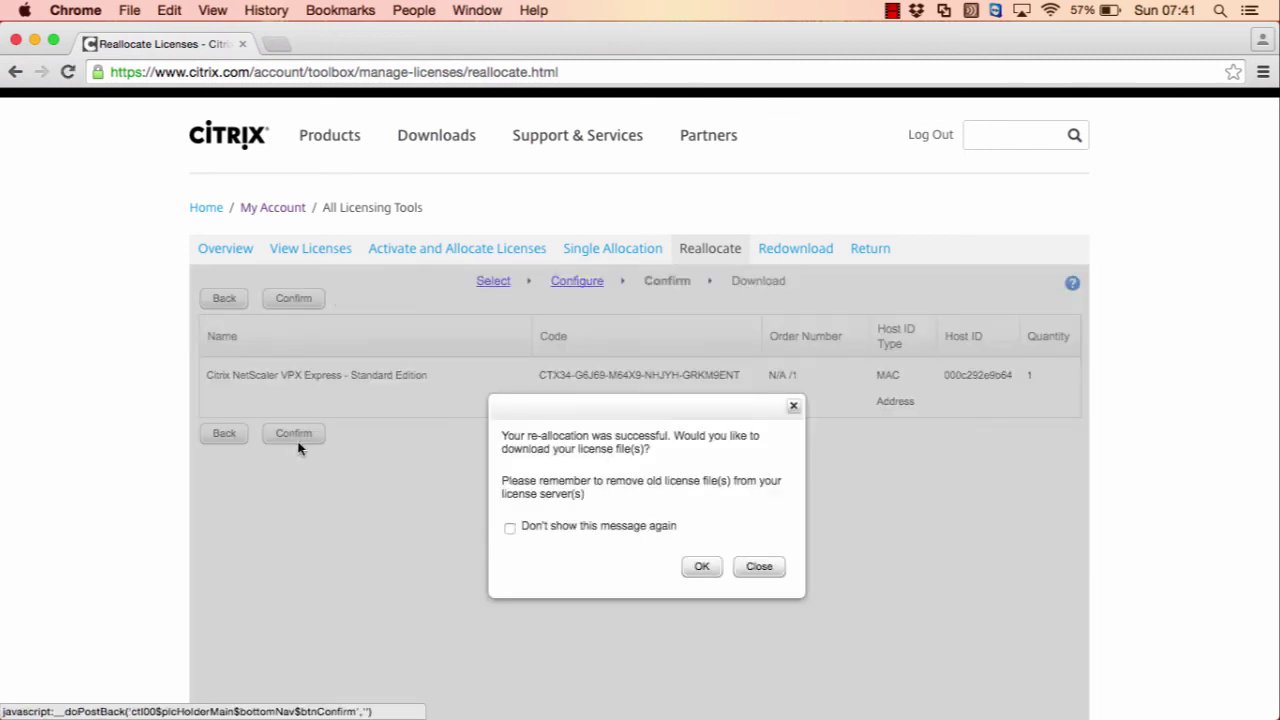
{"action": "left_click", "coordinate": [701, 569]}
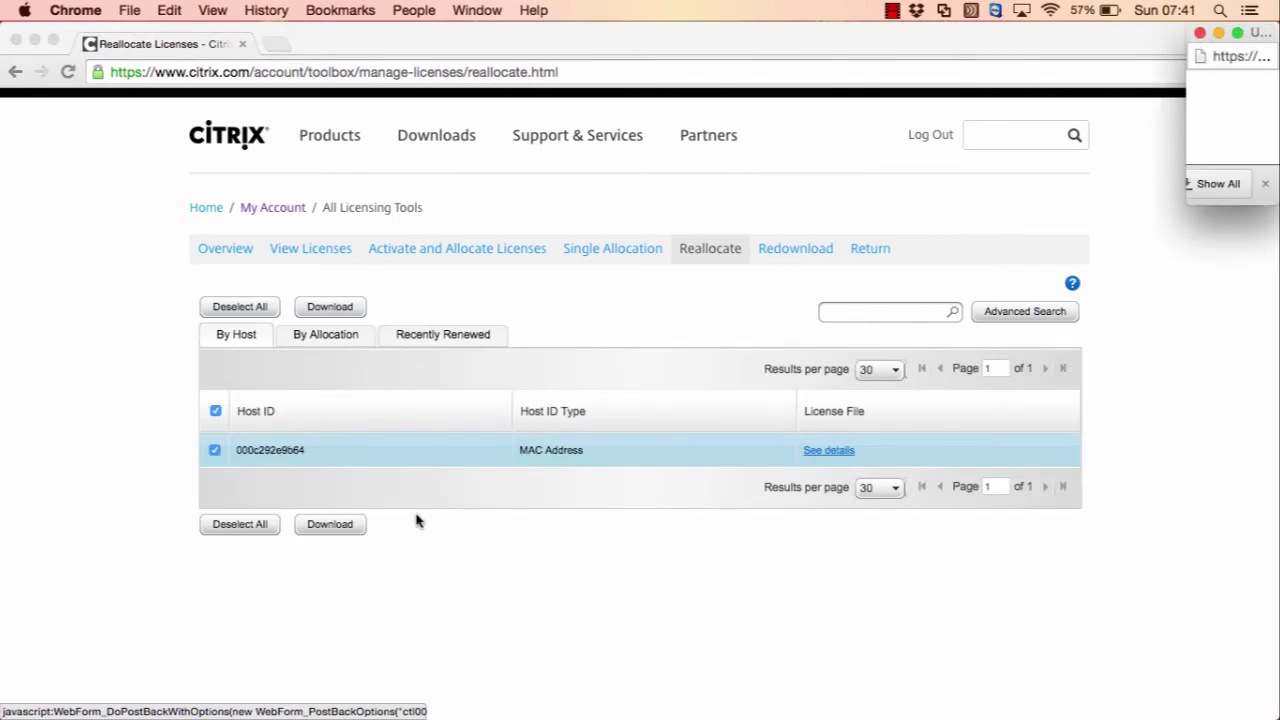
{"action": "left_click", "coordinate": [330, 528]}
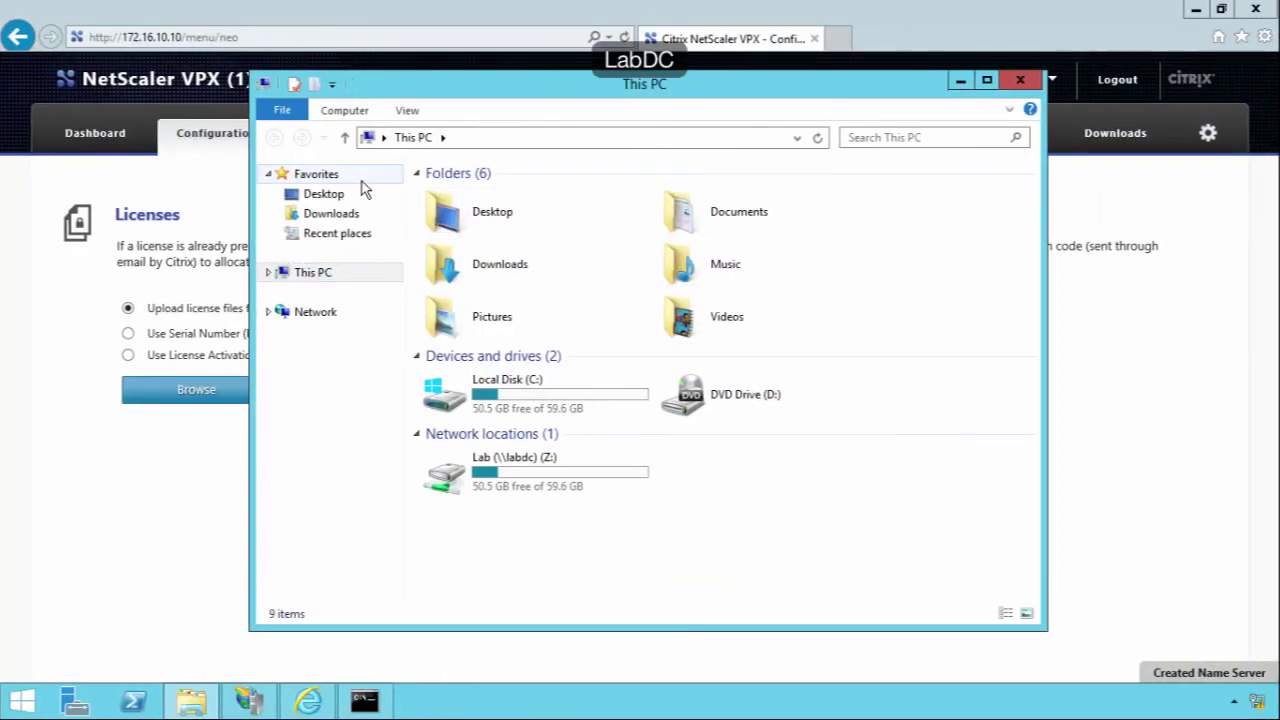
Step: Locate the downloaded .lic file on the Desktop
{"action": "left_click", "coordinate": [341, 199]}
{"action": "left_click", "coordinate": [533, 344]}
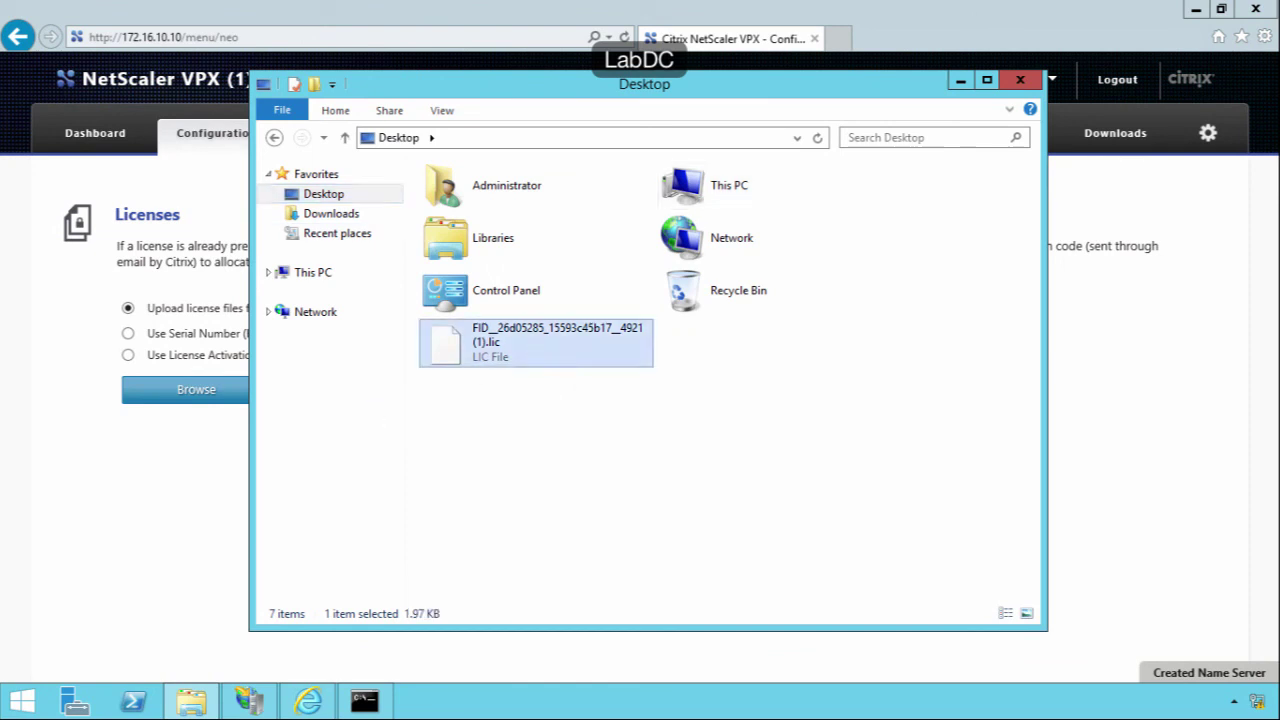
{"action": "left_click", "coordinate": [192, 482]}
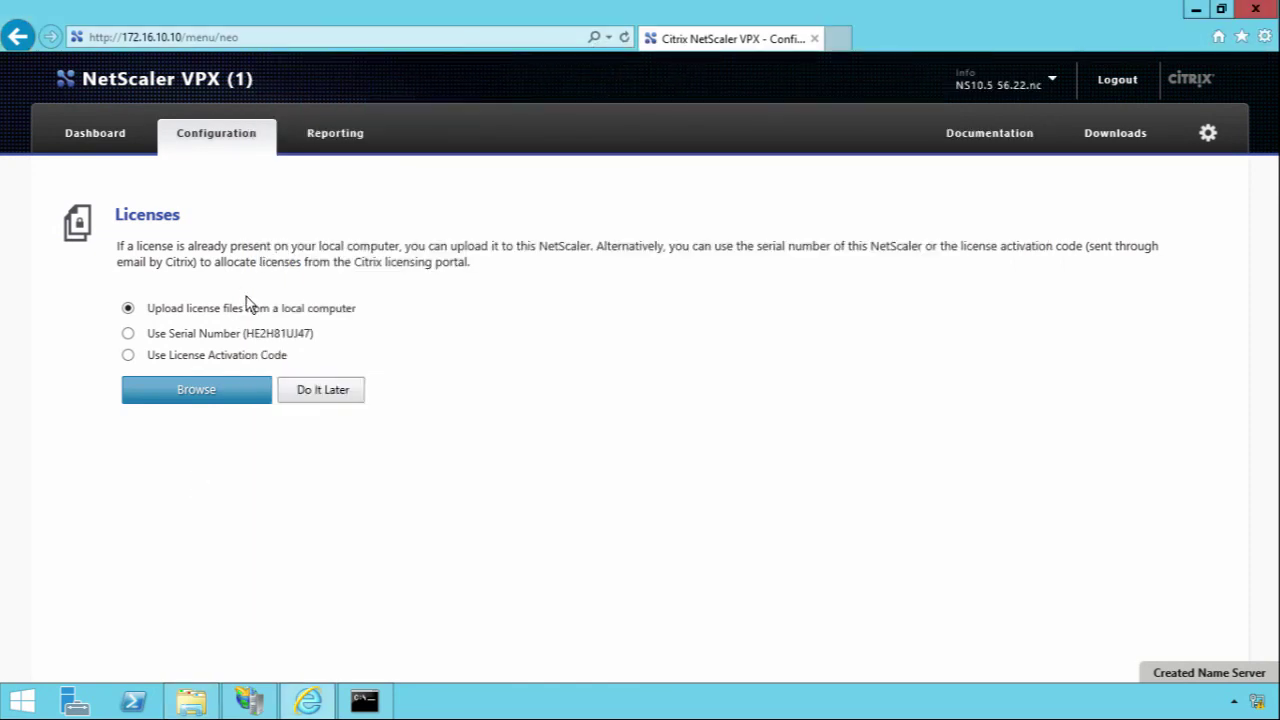
Step: Upload the Desktop .lic file on the Licenses page and reboot the appliance
{"action": "left_click", "coordinate": [221, 393]}
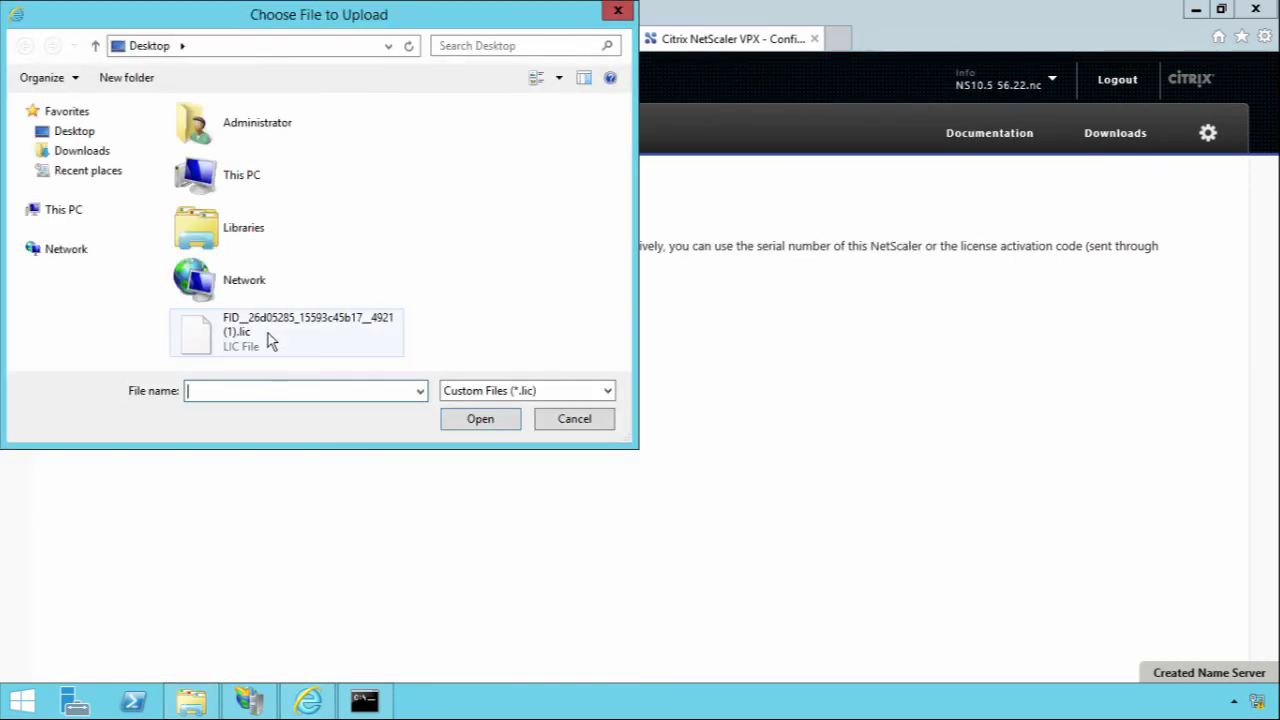
{"action": "double_click", "coordinate": [268, 333]}
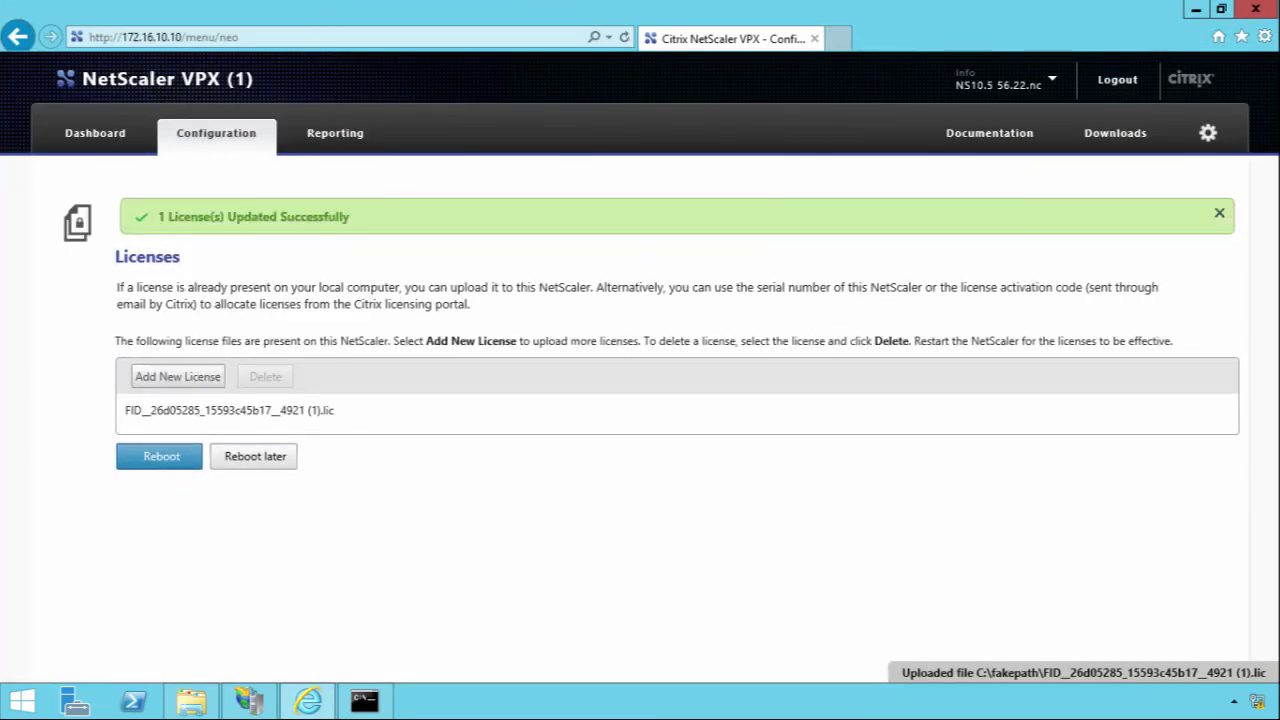
{"action": "left_click", "coordinate": [178, 458]}
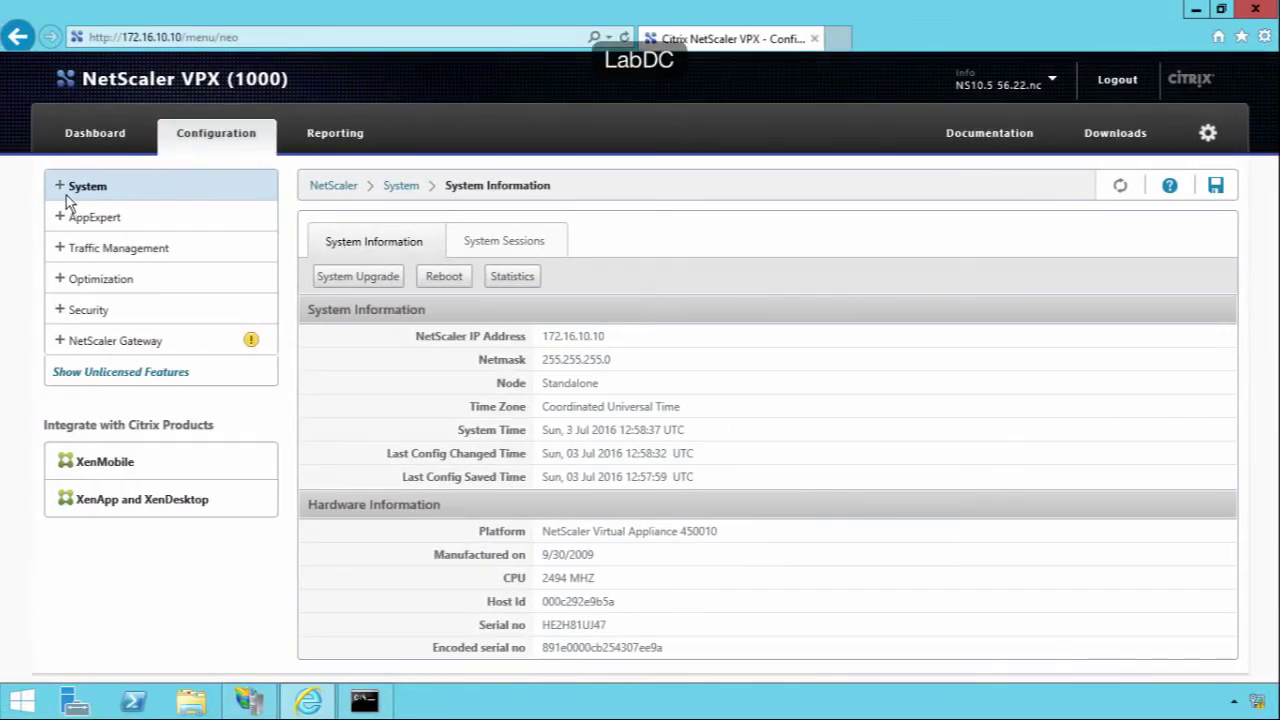
Step: Open System > Licenses to verify the Platinum license, Model ID 1000, all features enabled
{"action": "left_click", "coordinate": [63, 190]}
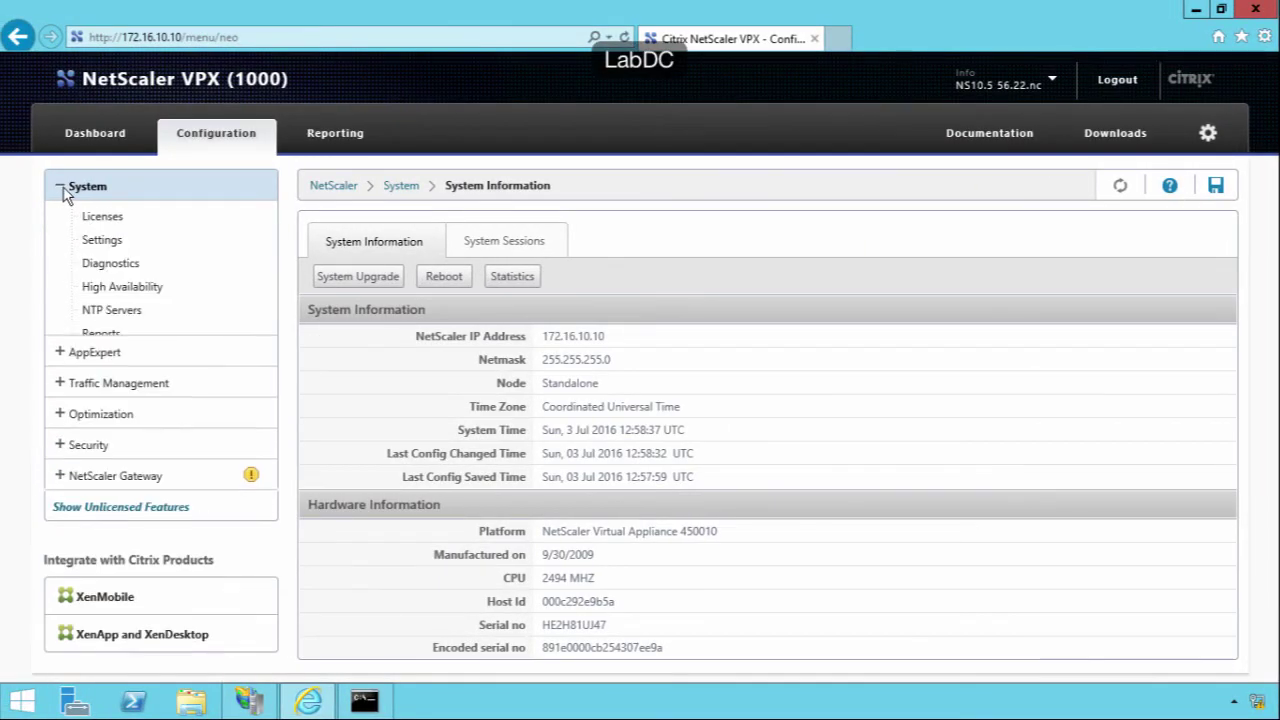
{"action": "left_click", "coordinate": [86, 218]}
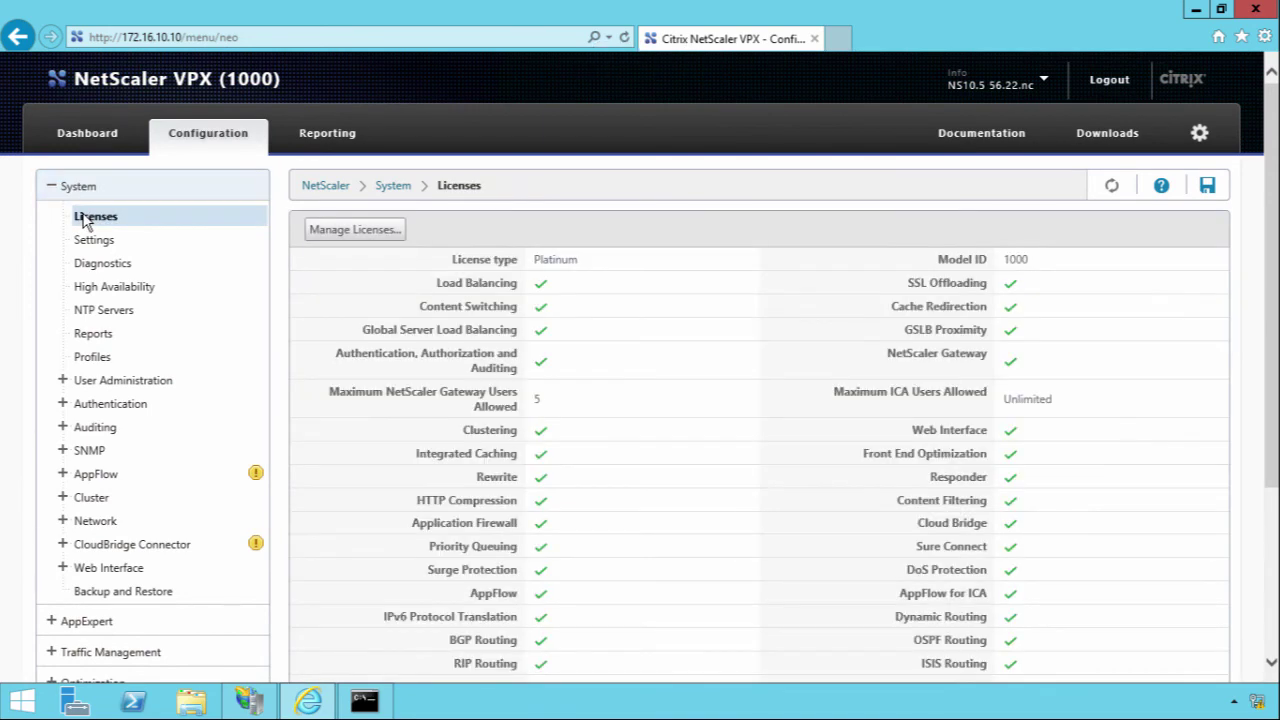
{"action": "scroll", "coordinate": [655, 356], "scroll_direction": "down", "scroll_amount": 3}
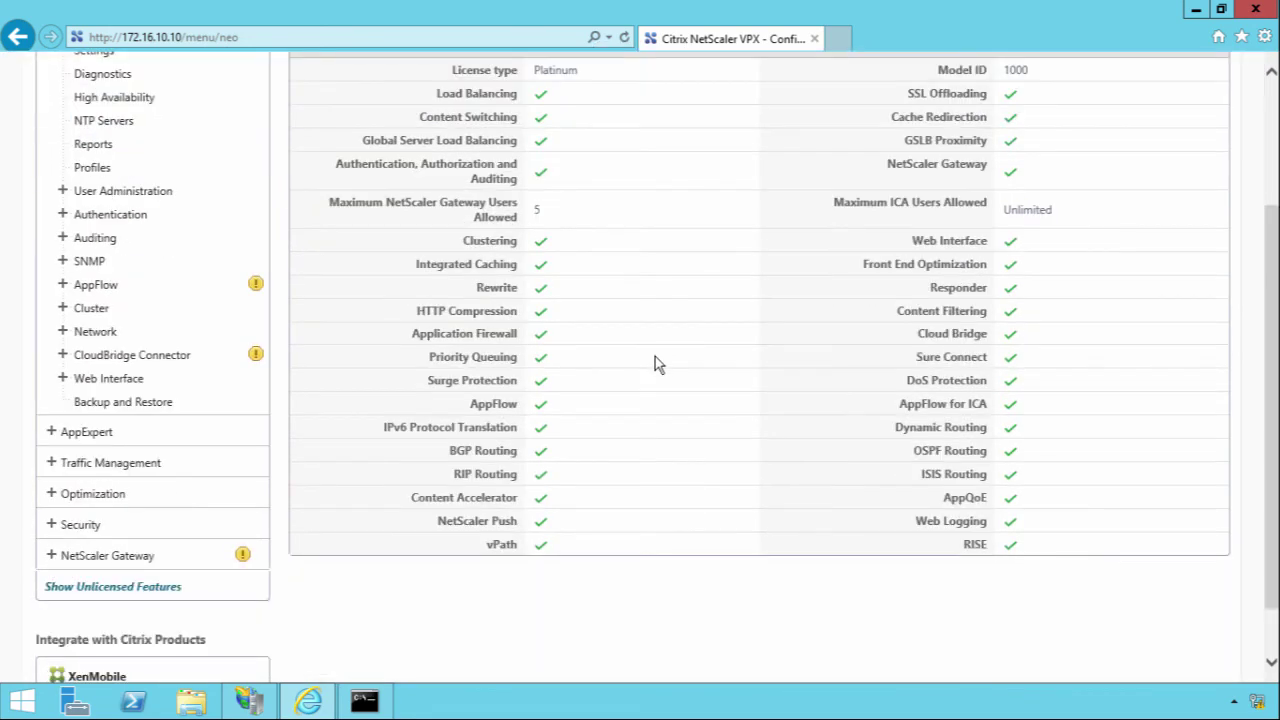
{"action": "scroll", "coordinate": [655, 358], "scroll_direction": "up", "scroll_amount": 2}
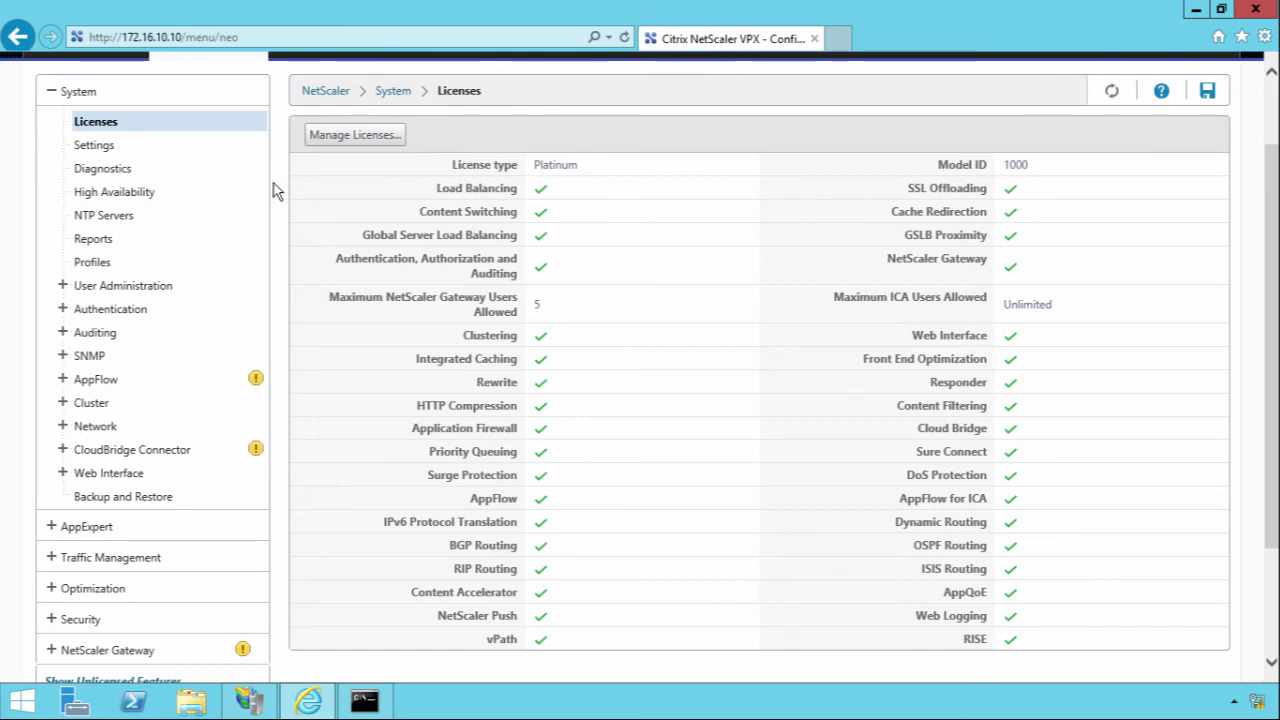
Step: Go to System > Network > IPs, showing 172.16.10.10 as NetScaler IP and 172.16.10.11 as Subnet IP
{"action": "left_click", "coordinate": [77, 422]}
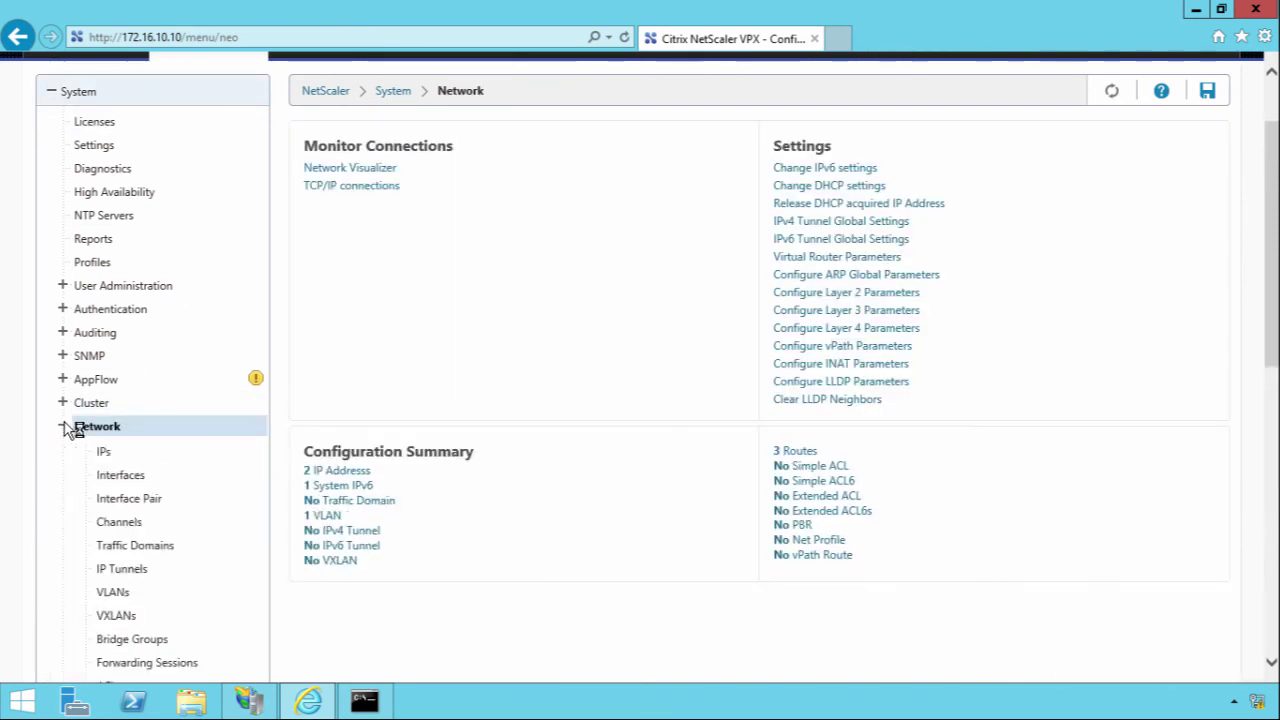
{"action": "scroll", "coordinate": [277, 480], "scroll_direction": "down", "scroll_amount": 3}
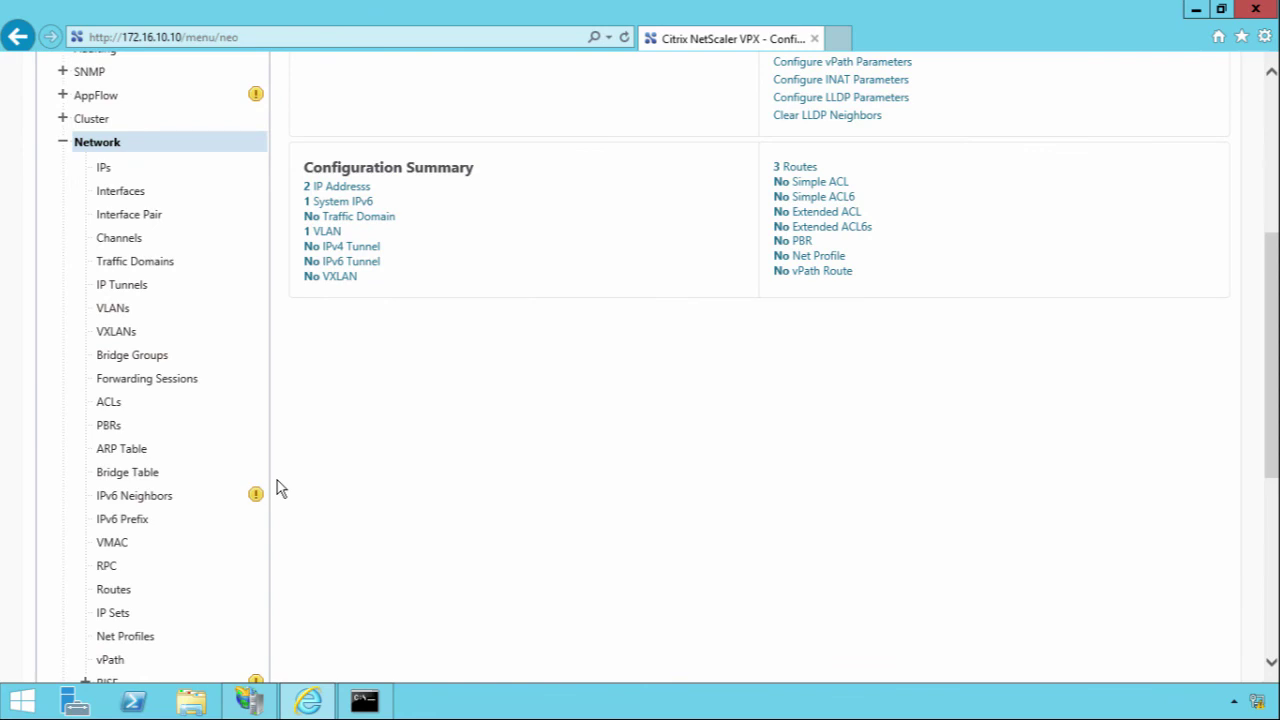
{"action": "left_click", "coordinate": [105, 169]}
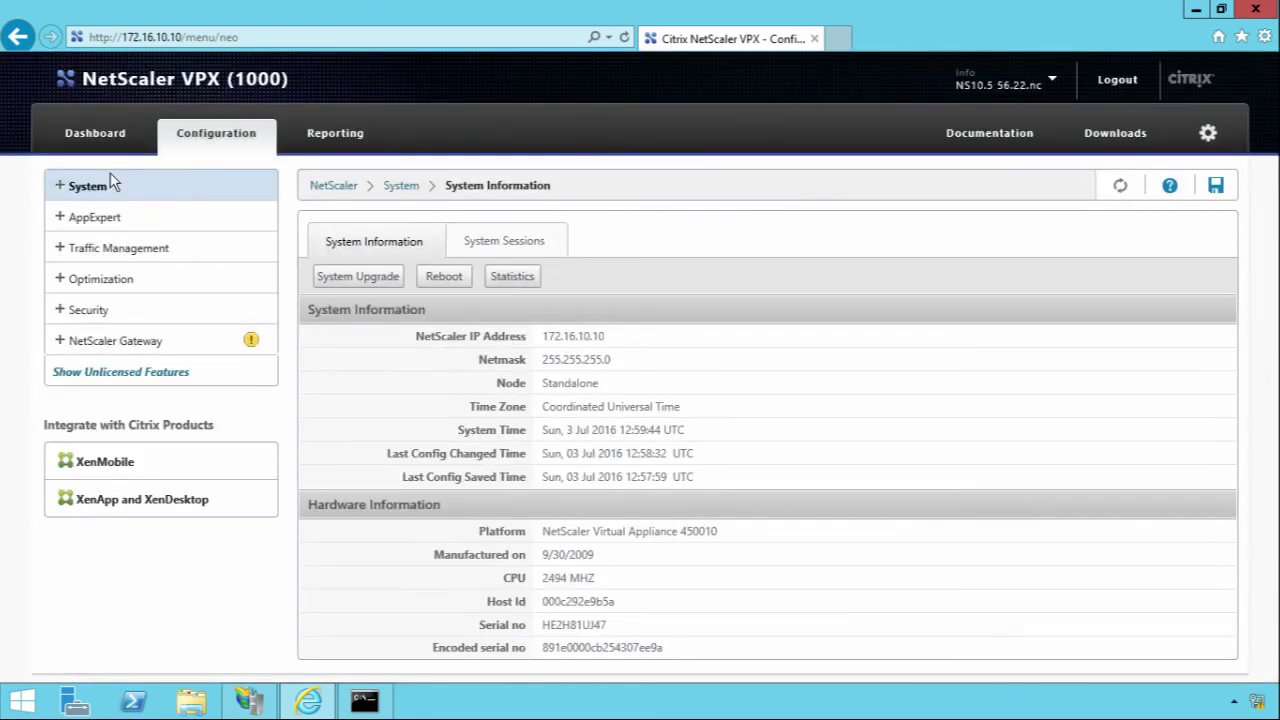
{"action": "left_click", "coordinate": [60, 186]}
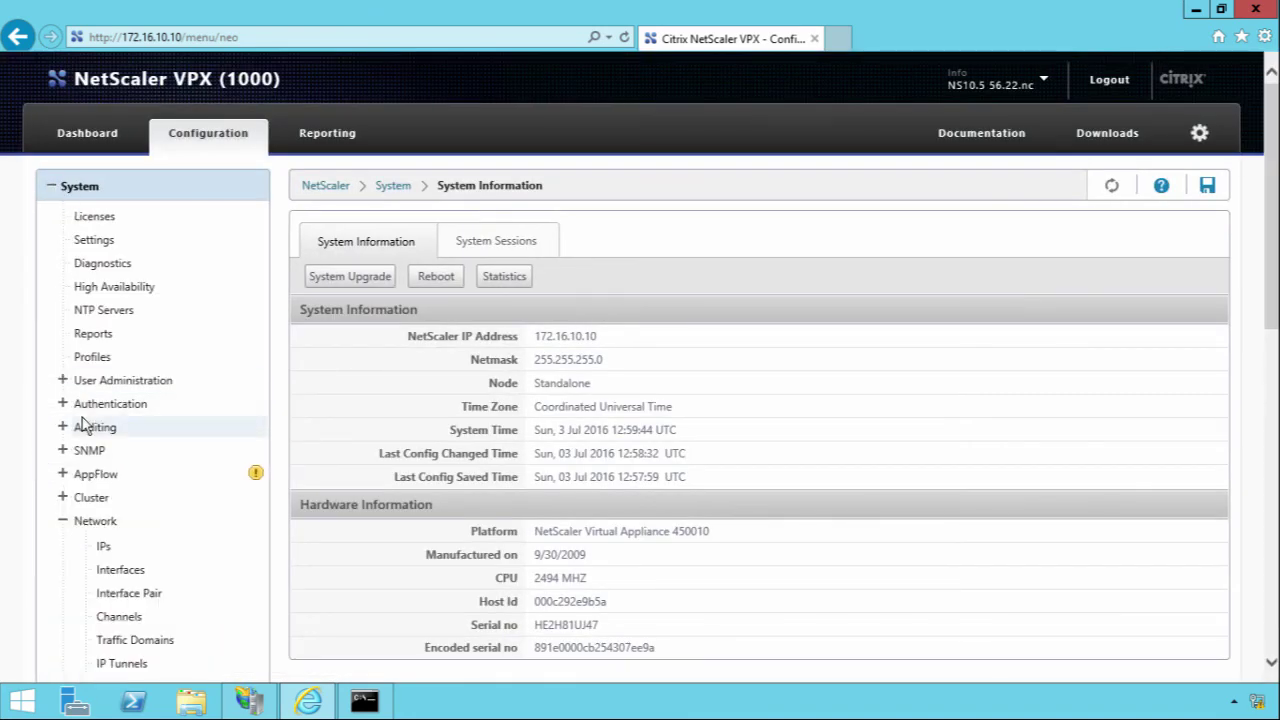
{"action": "left_click", "coordinate": [106, 566]}
{"action": "left_click", "coordinate": [104, 546]}
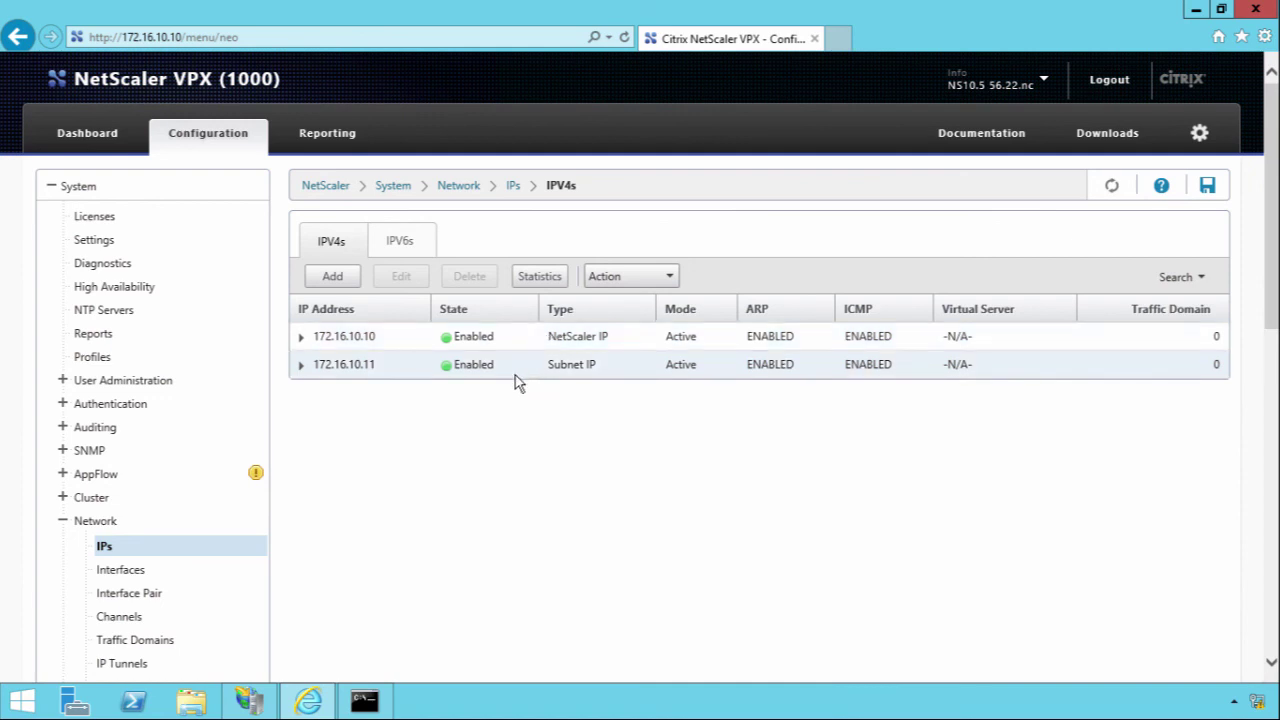
Step: Create Subnet IP 192.168.100.11 with netmask 255.255.255.0
{"action": "left_click", "coordinate": [334, 276]}
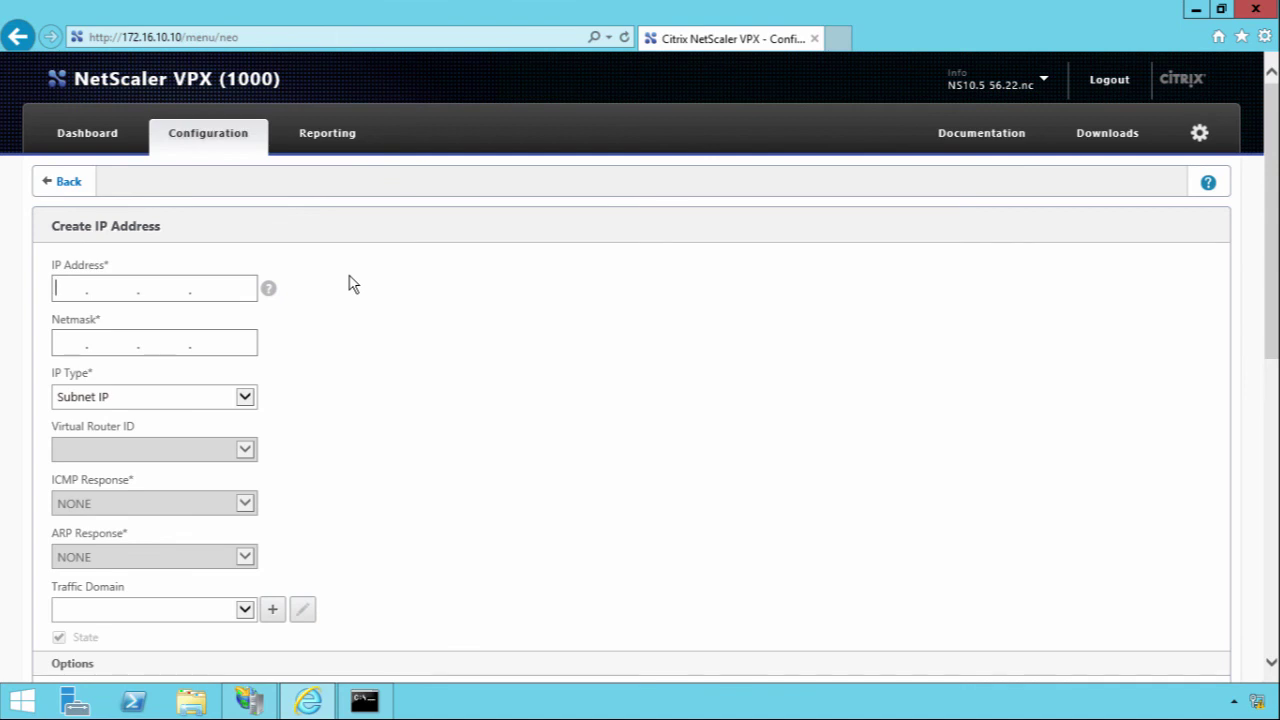
{"action": "type", "text": "192.168.100.11"}
{"action": "key", "text": "Tab"}
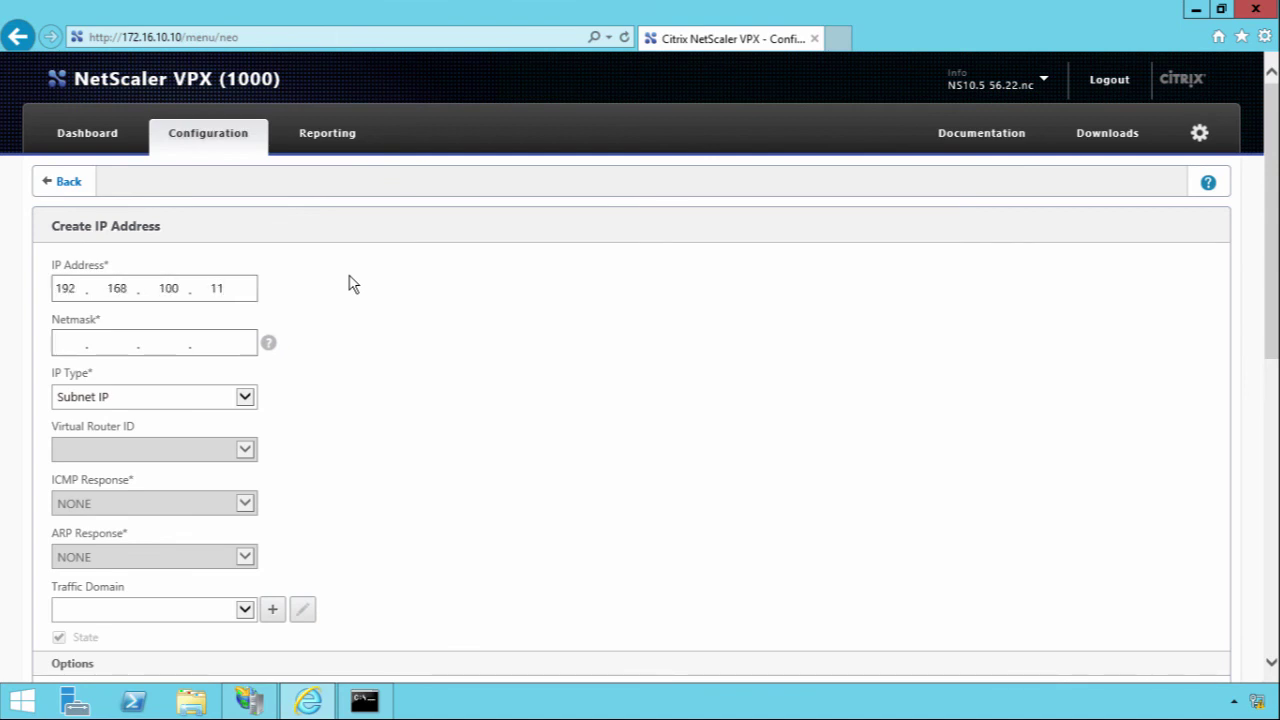
{"action": "type", "text": "255.255.255.0"}
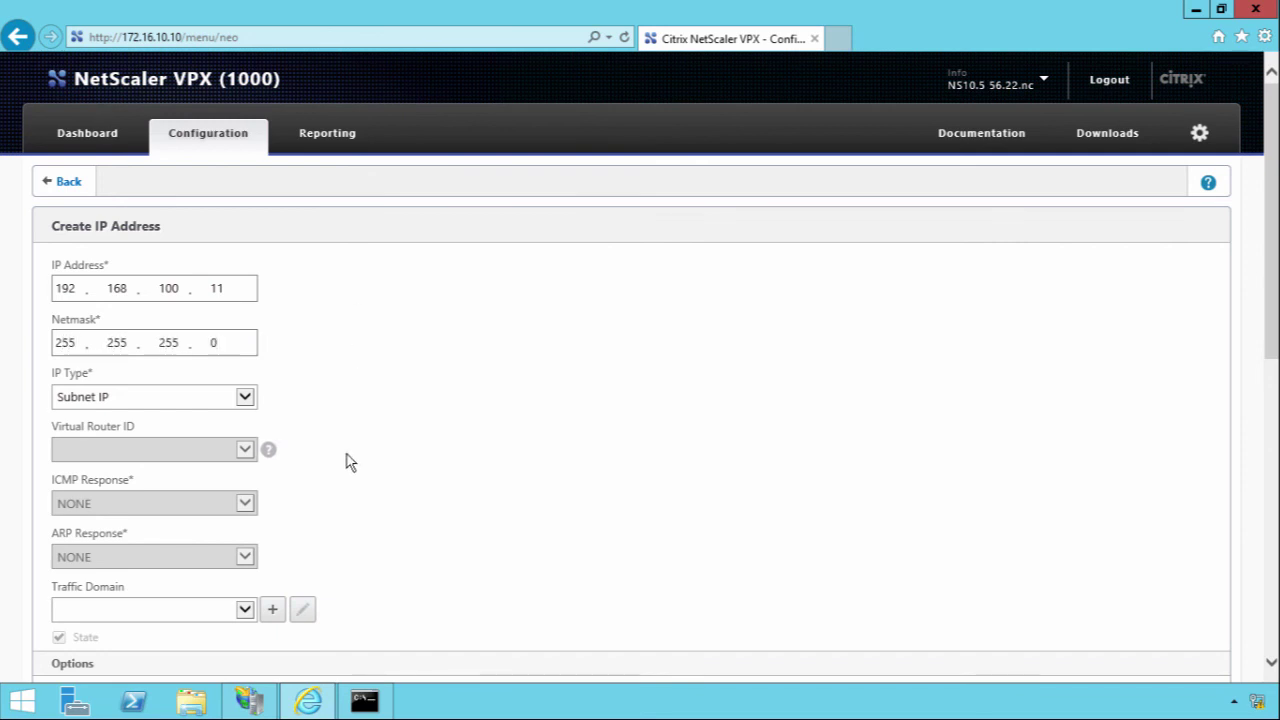
{"action": "scroll", "coordinate": [350, 462], "scroll_direction": "down", "scroll_amount": 7}
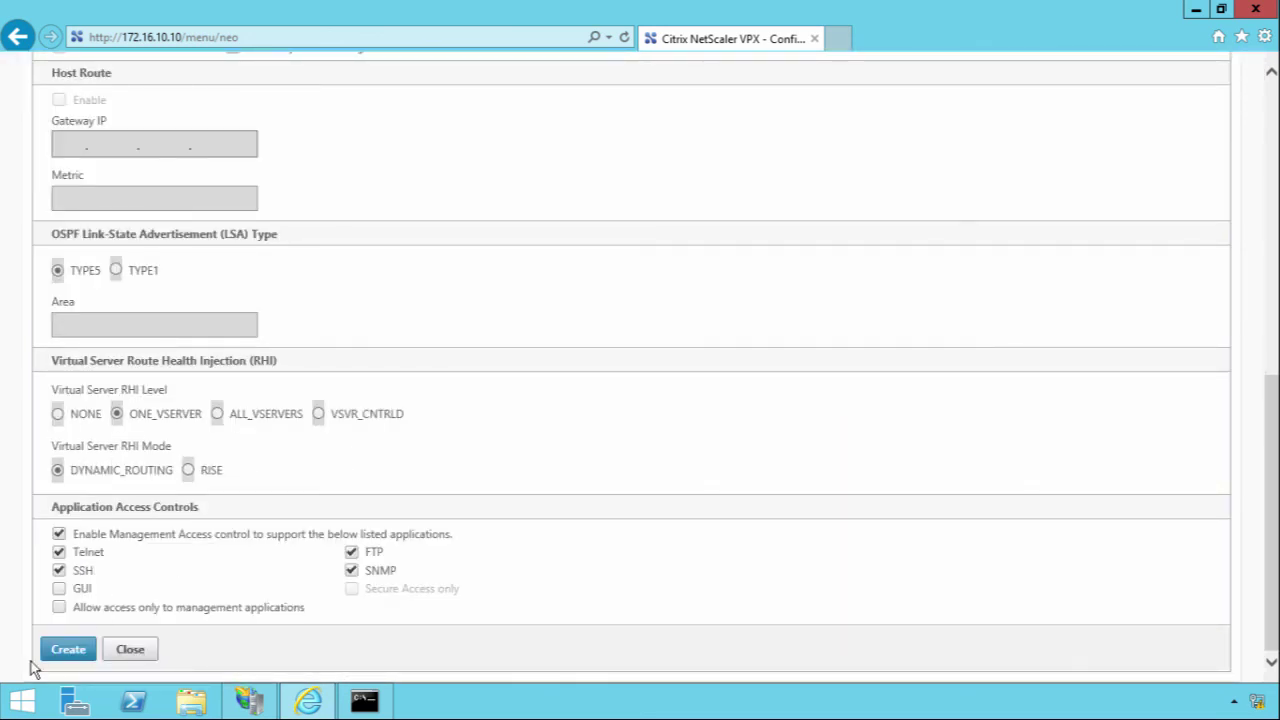
{"action": "left_click", "coordinate": [55, 650]}
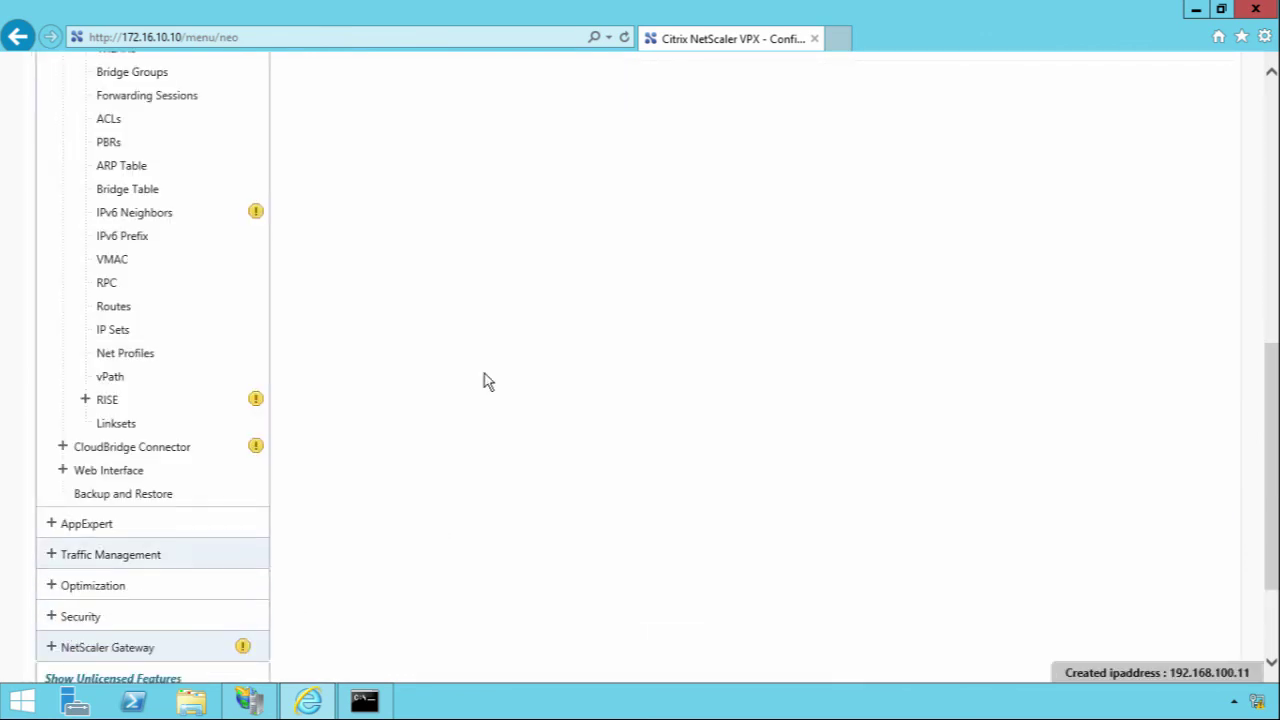